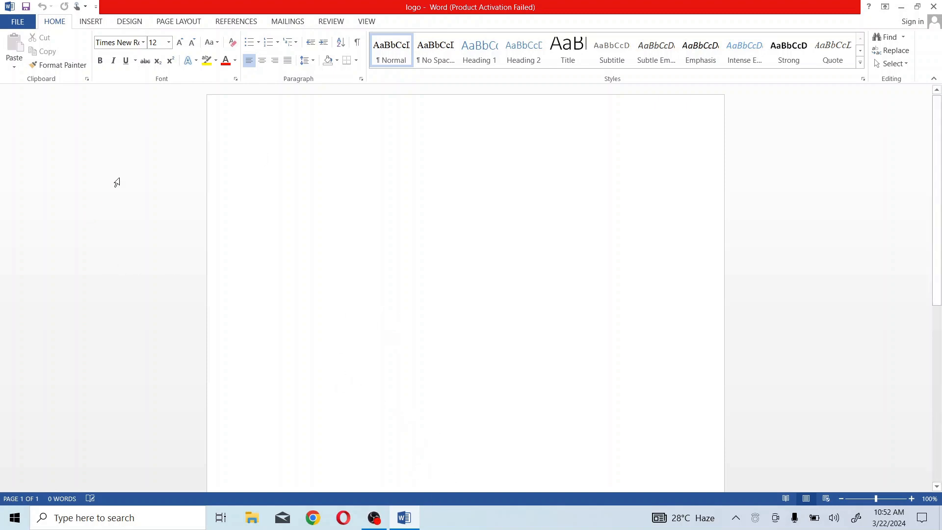
Draw a text box about 3.68" wide and 0.66" high near the top of the page and enter "MGM"
{"action": "left_click", "coordinate": [92, 24]}
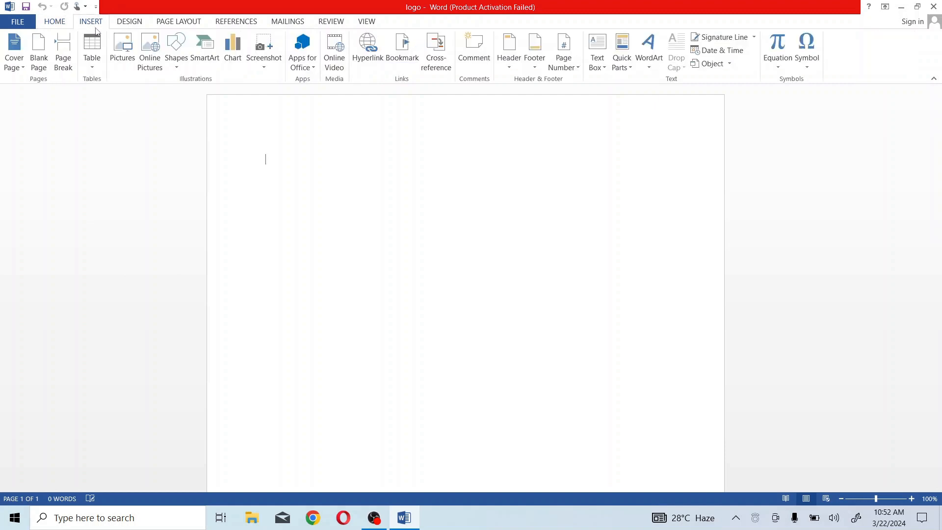
{"action": "left_click", "coordinate": [597, 66]}
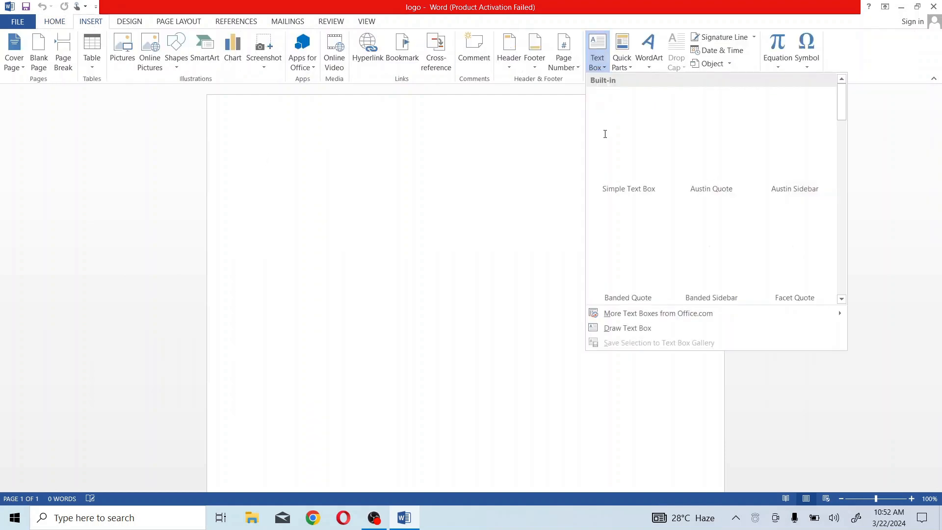
{"action": "left_click", "coordinate": [642, 330]}
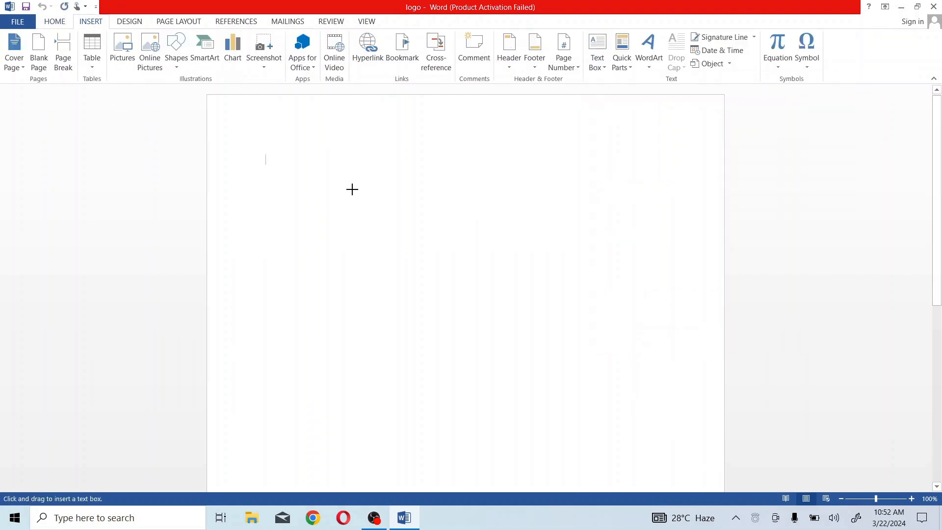
{"action": "mouse_move", "coordinate": [365, 165]}
{"action": "left_mouse_down"}
{"action": "mouse_move", "coordinate": [515, 159]}
{"action": "mouse_move", "coordinate": [577, 173]}
{"action": "mouse_move", "coordinate": [582, 203]}
{"action": "left_mouse_up"}
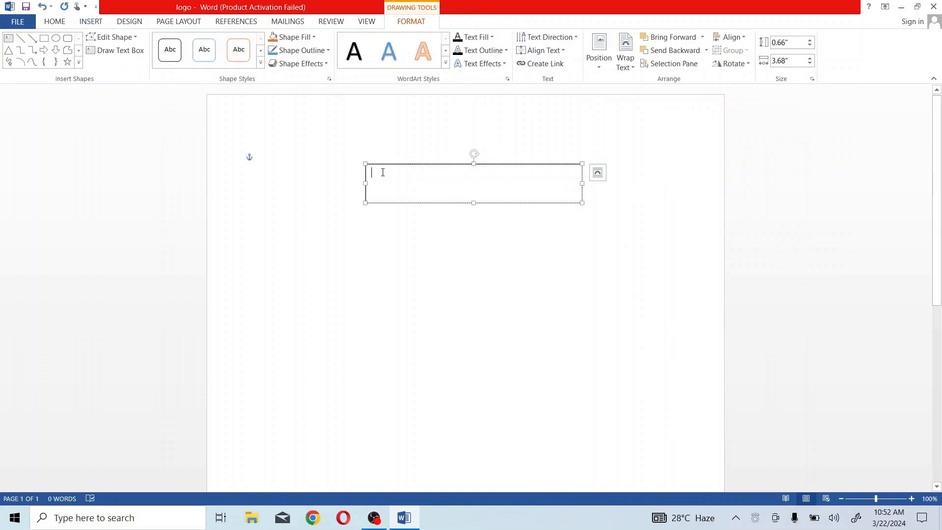
{"action": "type", "text": "MGM"}
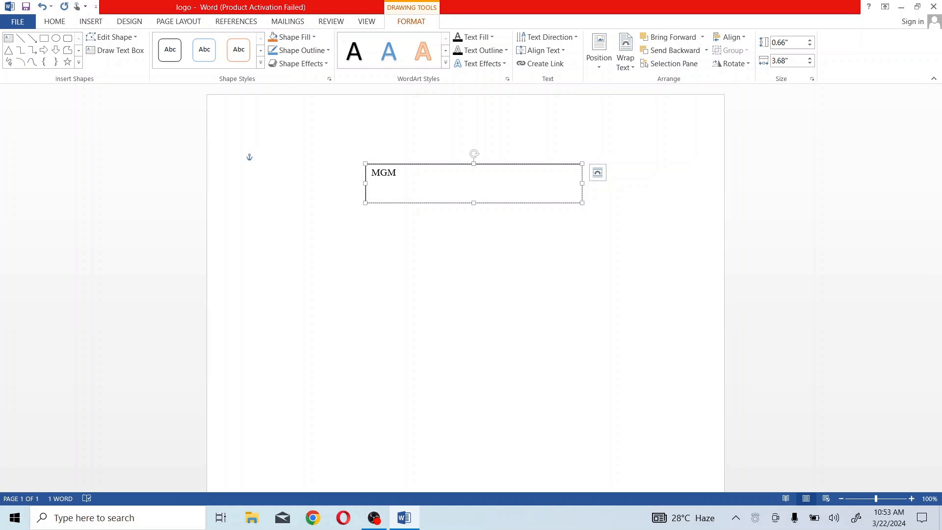
Set the MGM text box to no fill and no line, and close the formatting options
{"action": "left_click", "coordinate": [408, 204]}
{"action": "right_click", "coordinate": [408, 203]}
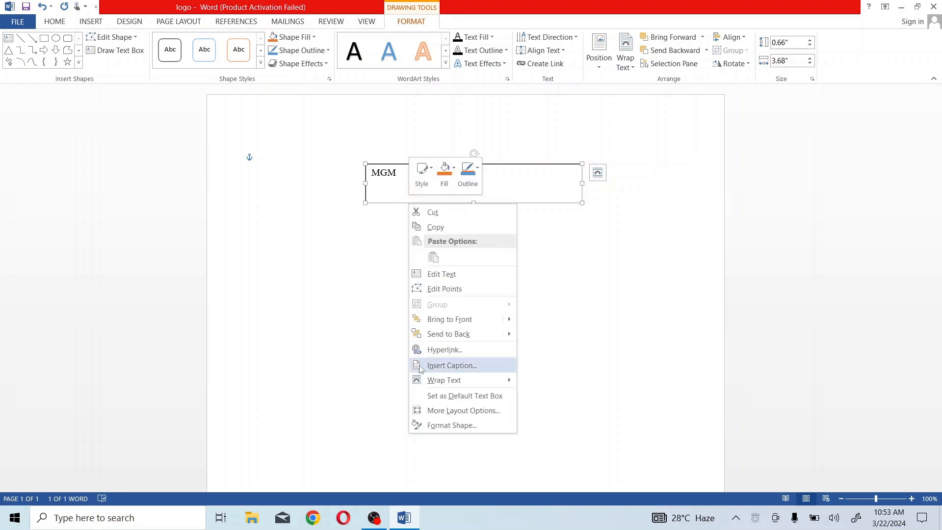
{"action": "left_click", "coordinate": [425, 424]}
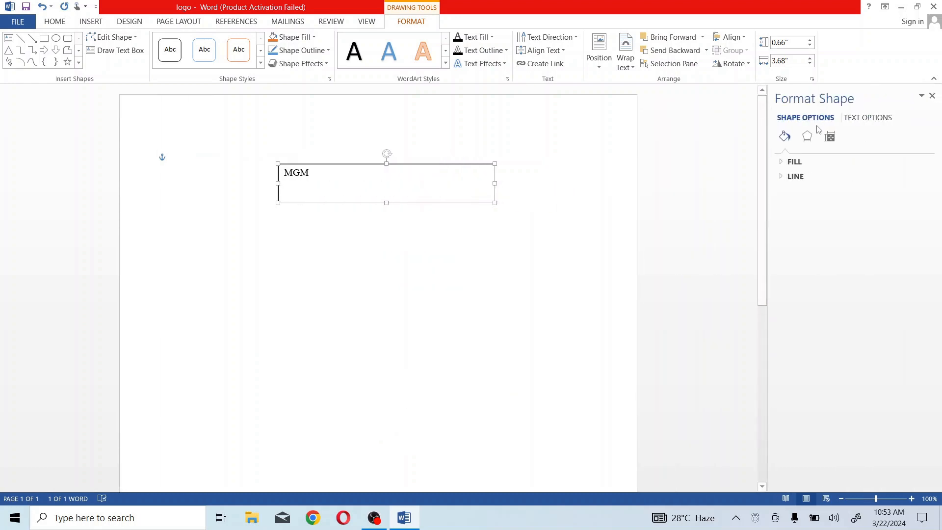
{"action": "left_click", "coordinate": [794, 161]}
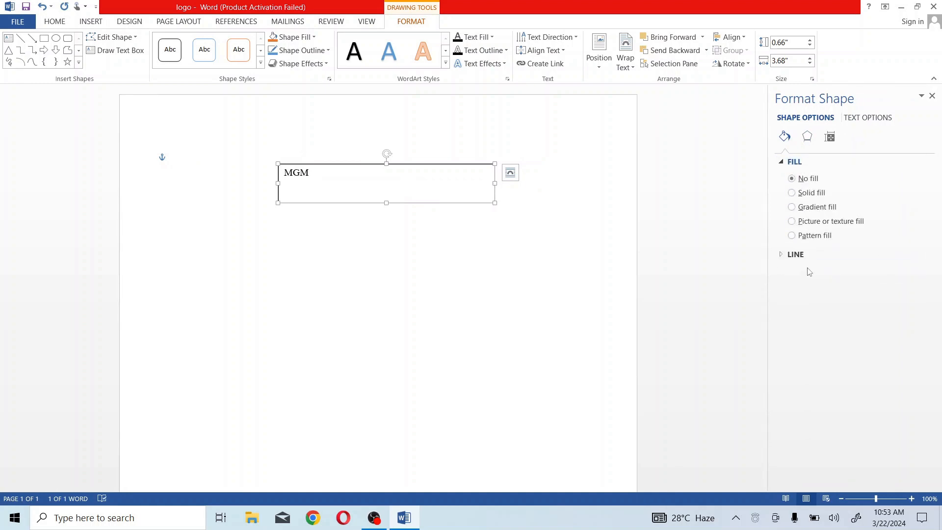
{"action": "left_click", "coordinate": [798, 257]}
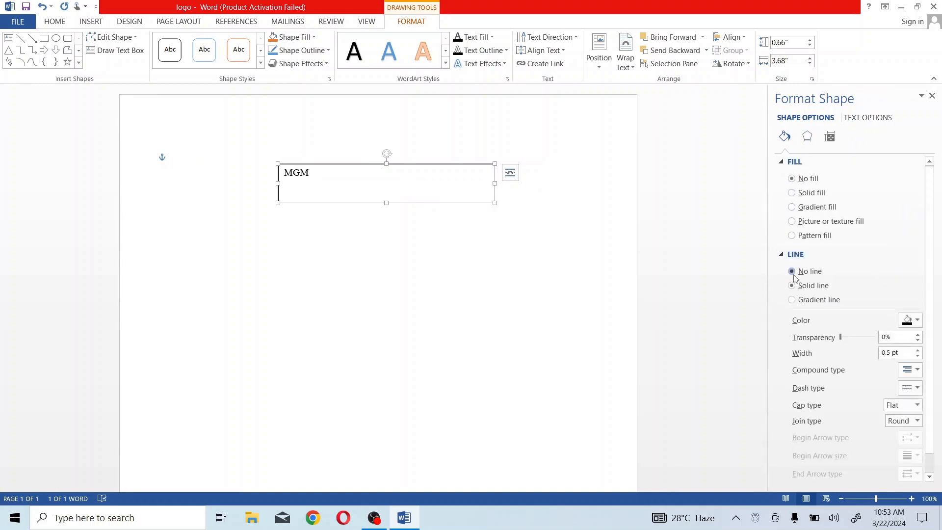
{"action": "left_click", "coordinate": [793, 272]}
{"action": "left_click", "coordinate": [435, 212]}
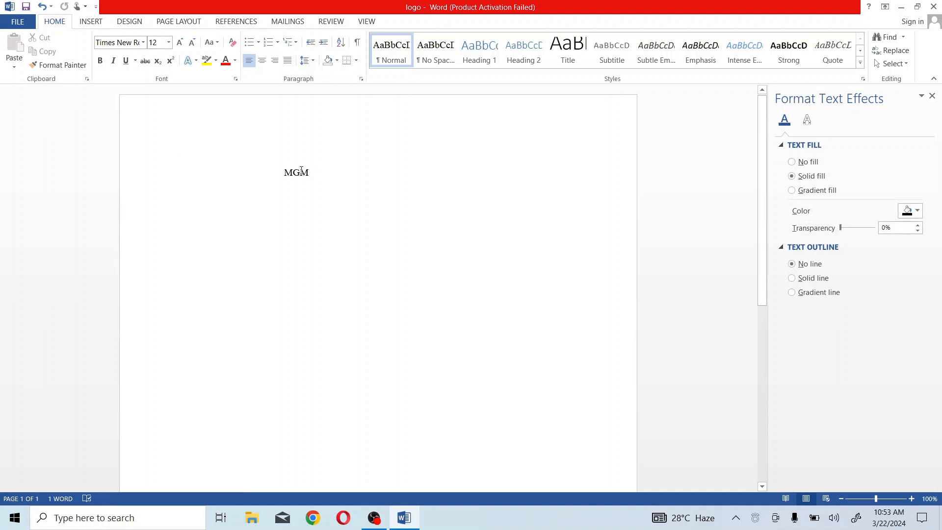
{"action": "left_click", "coordinate": [932, 96]}
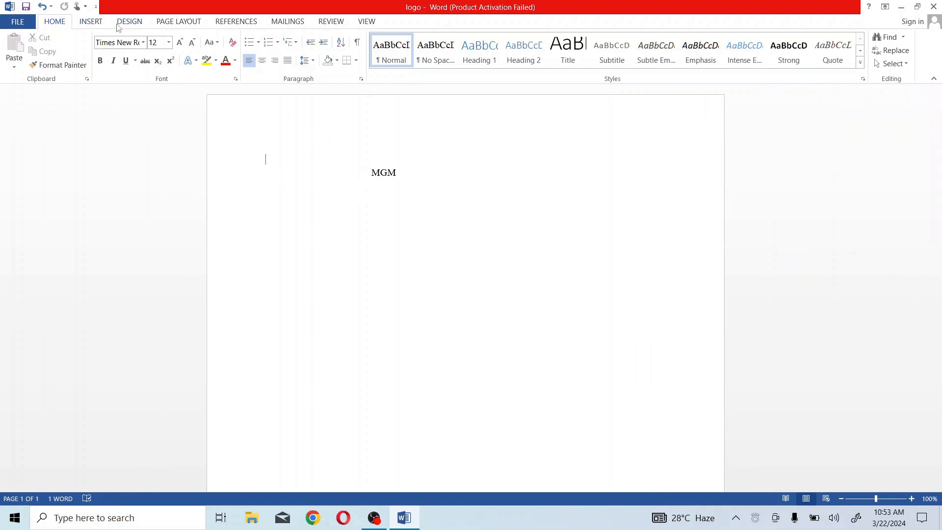
Draw a second text box about 3.05" wide and 0.71" high below MGM and enter "DESIGN SOLUTIONS"
{"action": "left_click", "coordinate": [96, 24]}
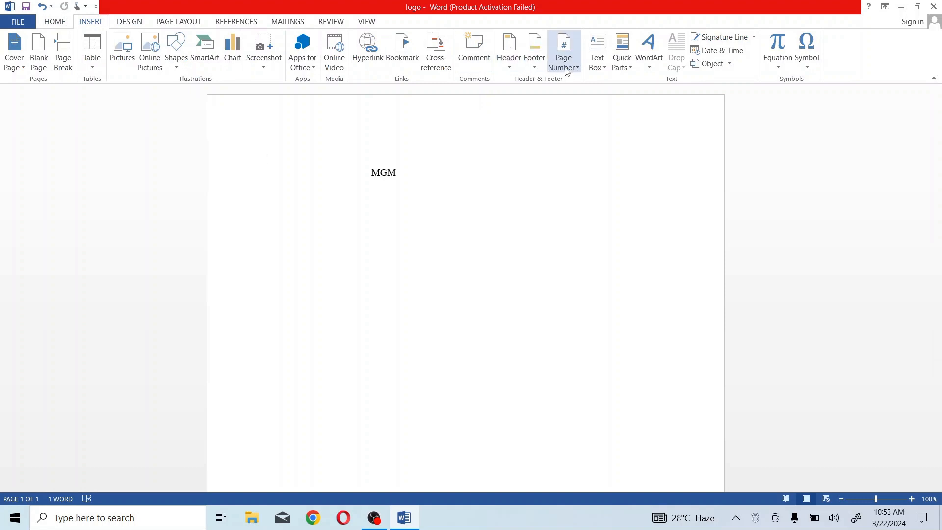
{"action": "left_click", "coordinate": [596, 61]}
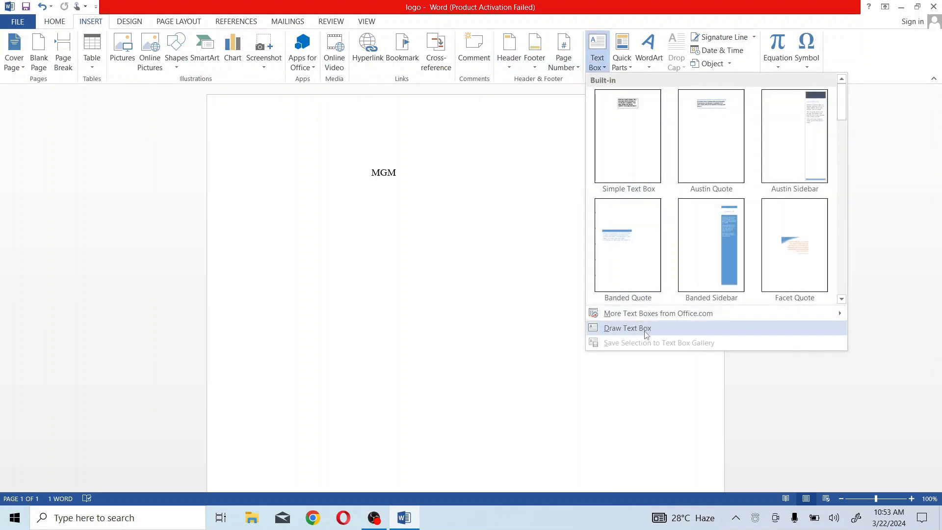
{"action": "left_click", "coordinate": [611, 328]}
{"action": "mouse_move", "coordinate": [334, 210]}
{"action": "left_mouse_down"}
{"action": "mouse_move", "coordinate": [515, 236]}
{"action": "mouse_move", "coordinate": [513, 251]}
{"action": "left_mouse_up"}
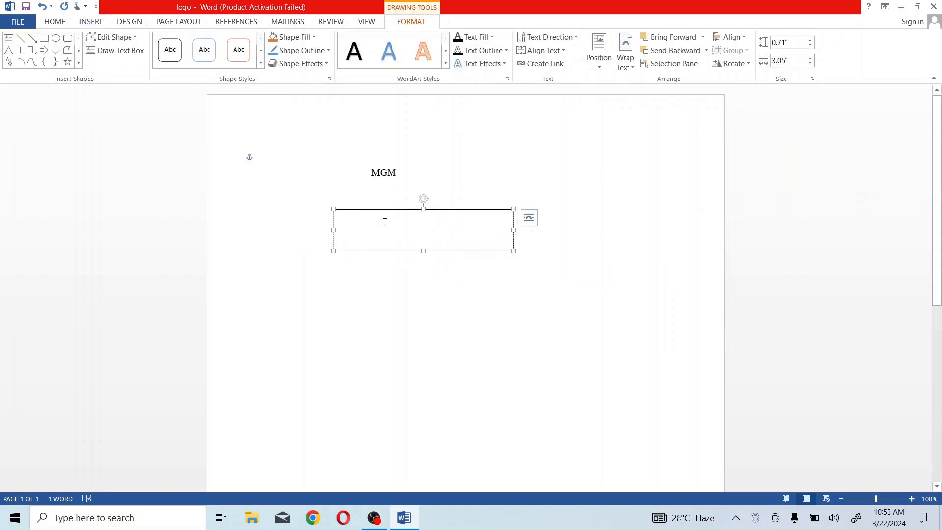
{"action": "type", "text": "DES"}
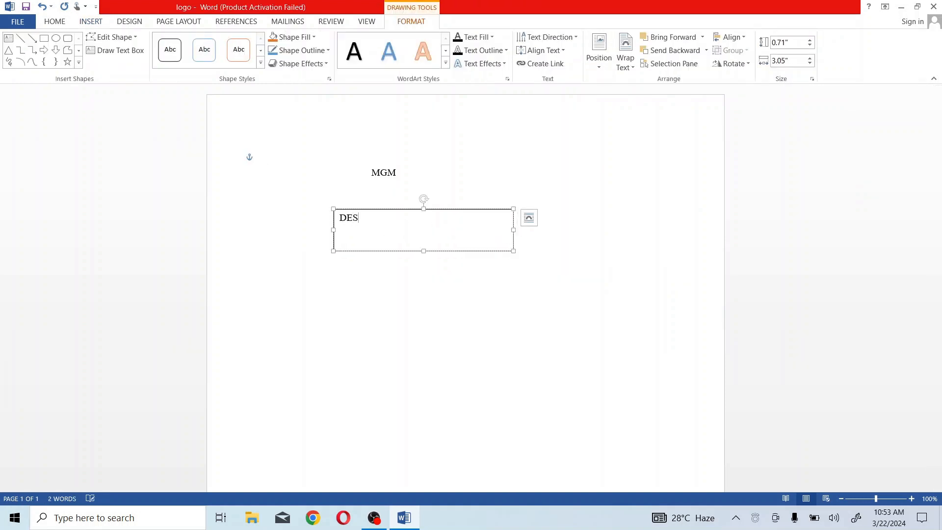
{"action": "type", "text": "IGN SOLUTIONS"}
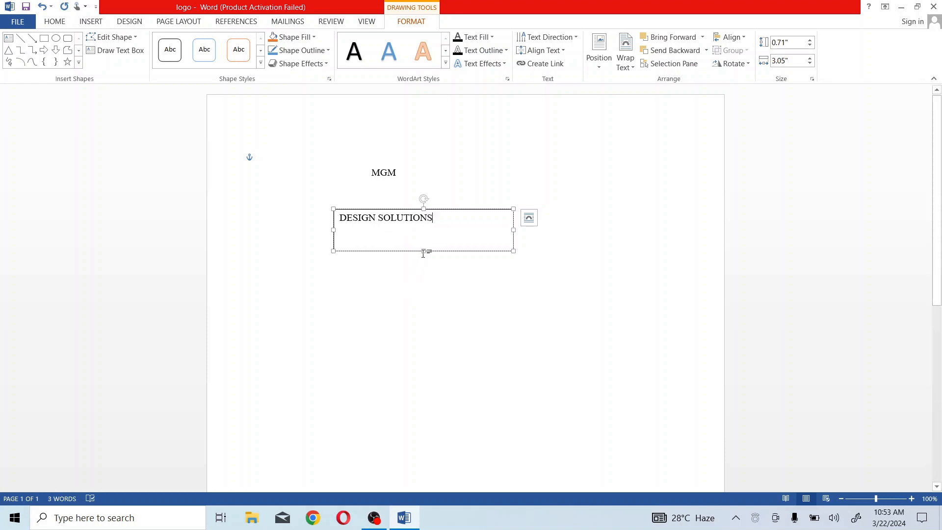
Set the DESIGN SOLUTIONS text box to no fill and no line
{"action": "right_click", "coordinate": [423, 253]}
{"action": "key", "text": "Escape"}
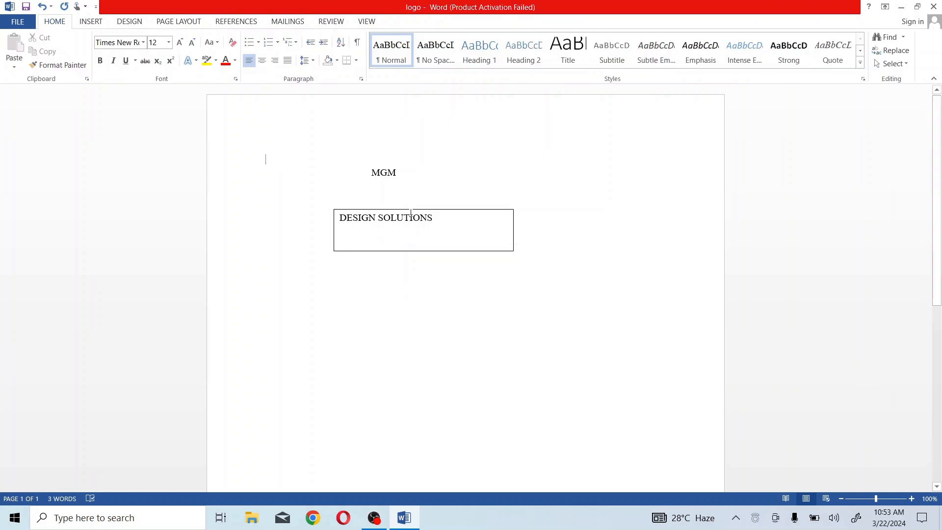
{"action": "left_click", "coordinate": [414, 210]}
{"action": "right_click", "coordinate": [414, 210]}
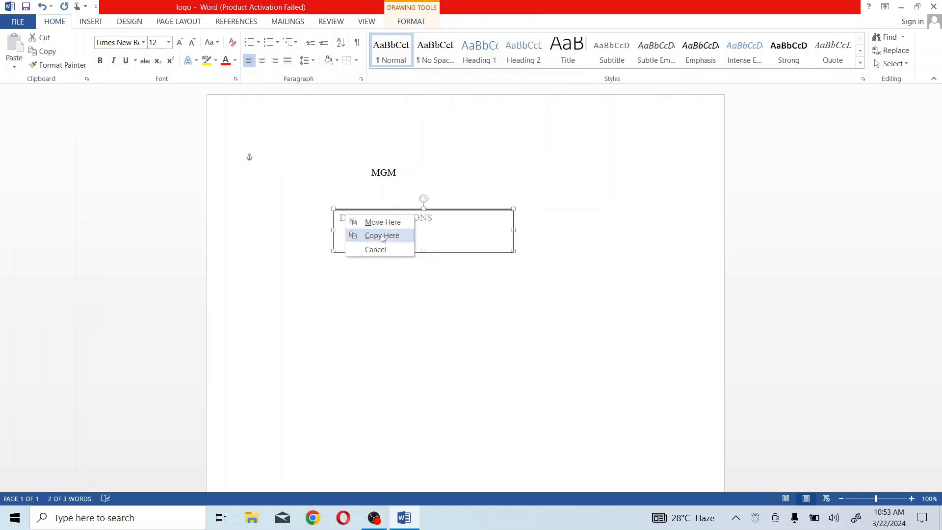
{"action": "left_click", "coordinate": [473, 210]}
{"action": "right_click", "coordinate": [473, 210]}
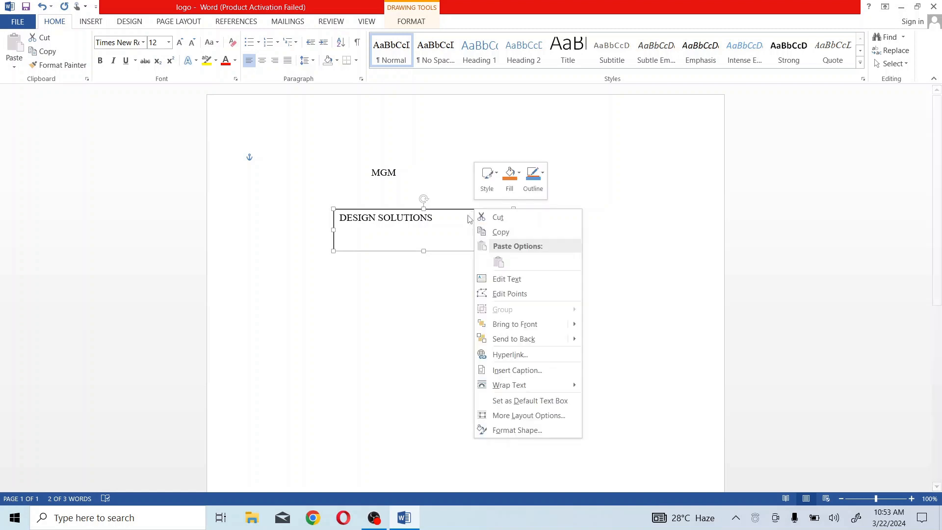
{"action": "left_click", "coordinate": [515, 430]}
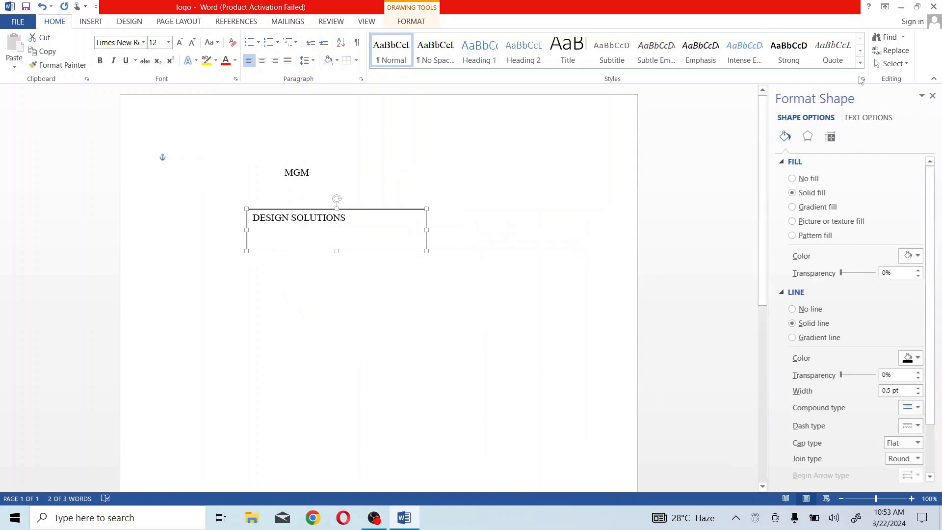
{"action": "left_click", "coordinate": [800, 178]}
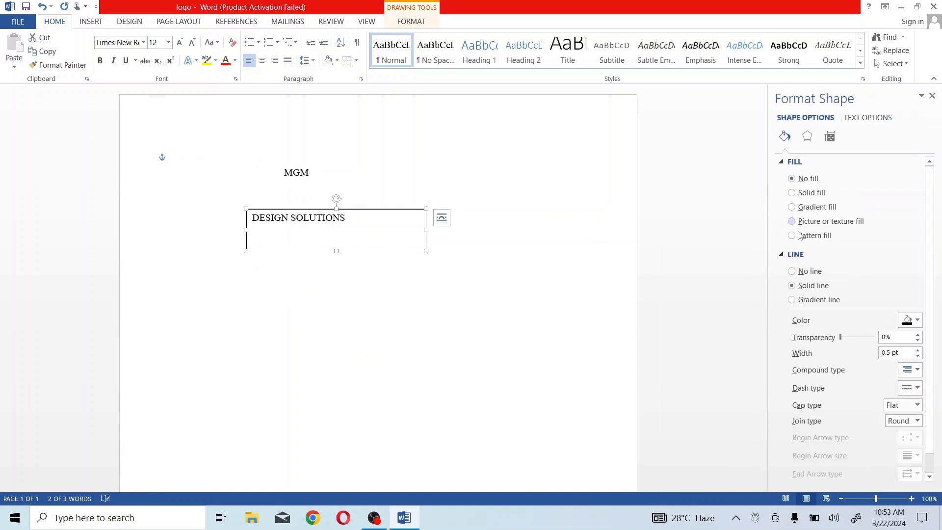
{"action": "left_click", "coordinate": [790, 271]}
{"action": "left_click", "coordinate": [510, 200]}
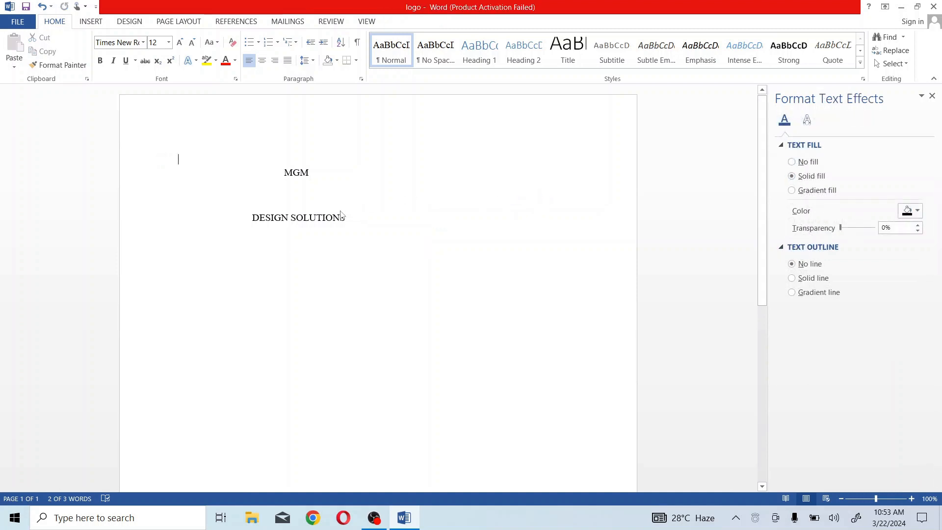
Move the DESIGN SOLUTIONS text box up and to the right of the MGM text to clear the space below
{"action": "left_click", "coordinate": [317, 222]}
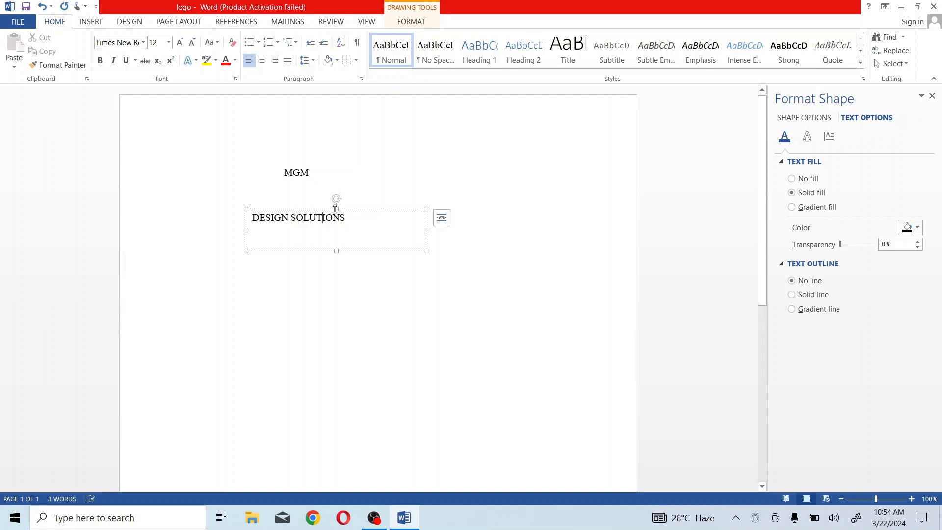
{"action": "left_click_drag", "start_coordinate": [333, 209], "coordinate": [448, 140]}
{"action": "left_click", "coordinate": [377, 227]}
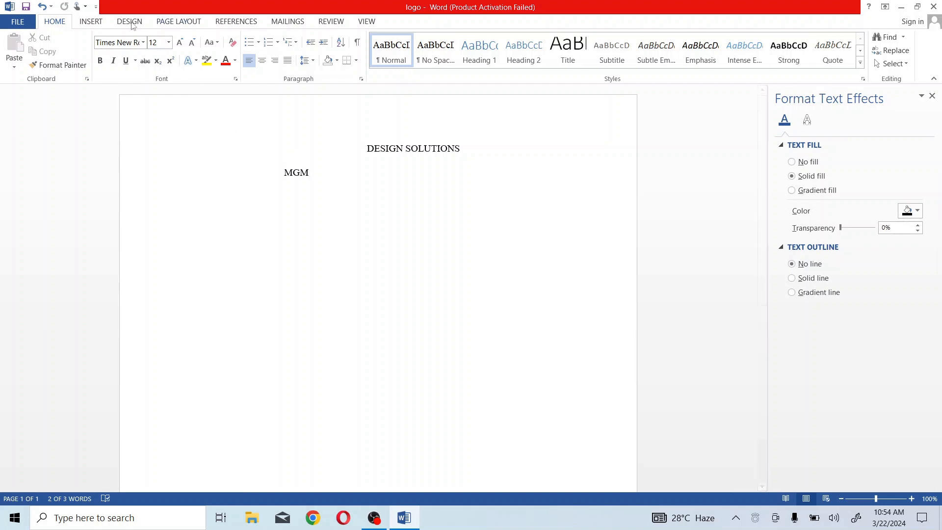
Draw an oval about 3.85" wide and 3.43" high below the two text boxes and close the formatting options
{"action": "left_click", "coordinate": [93, 21]}
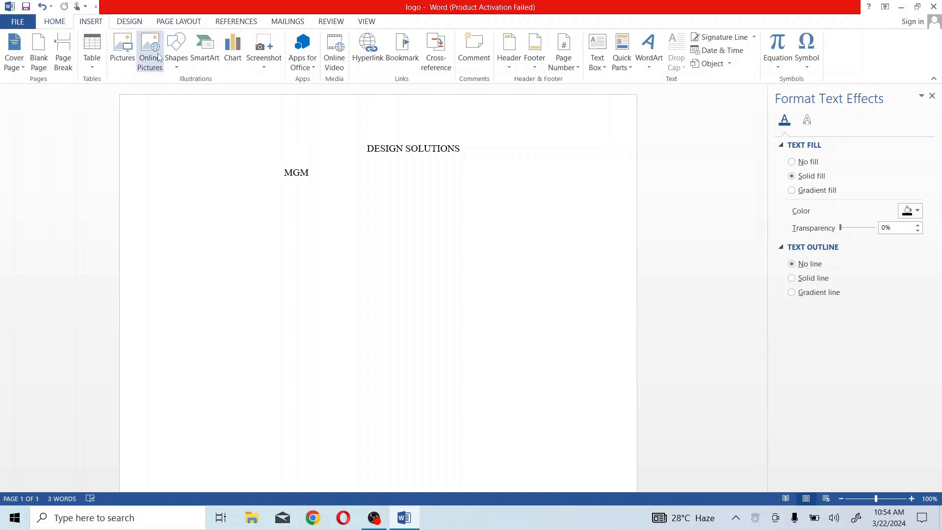
{"action": "left_click", "coordinate": [176, 52]}
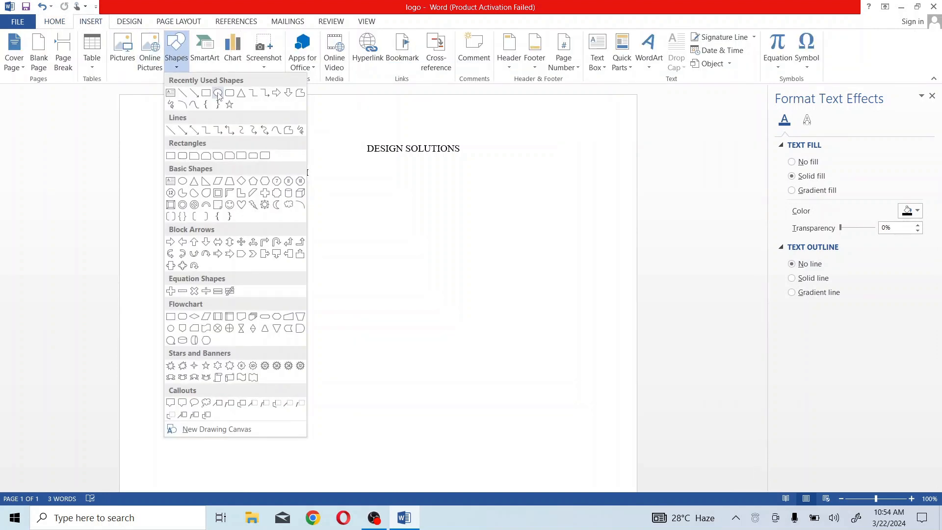
{"action": "left_click", "coordinate": [219, 96]}
{"action": "left_click_drag", "start_coordinate": [272, 234], "coordinate": [497, 437]}
{"action": "left_click", "coordinate": [932, 95]}
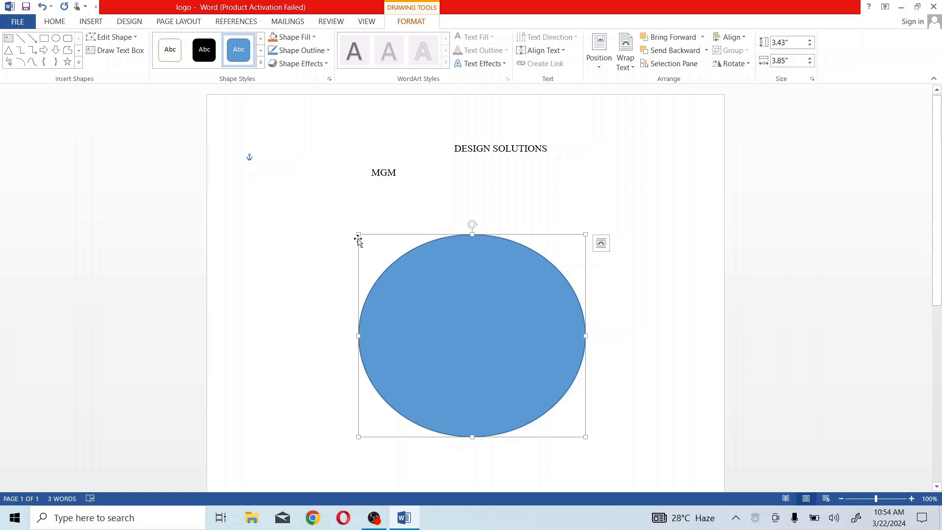
Fill the oval with a solid dark blue theme color
{"action": "right_click", "coordinate": [359, 240]}
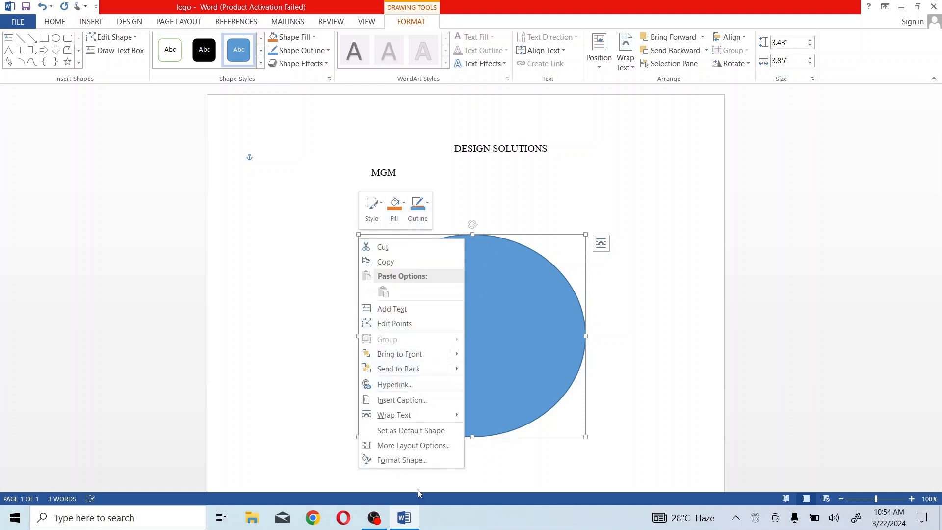
{"action": "left_click", "coordinate": [417, 461]}
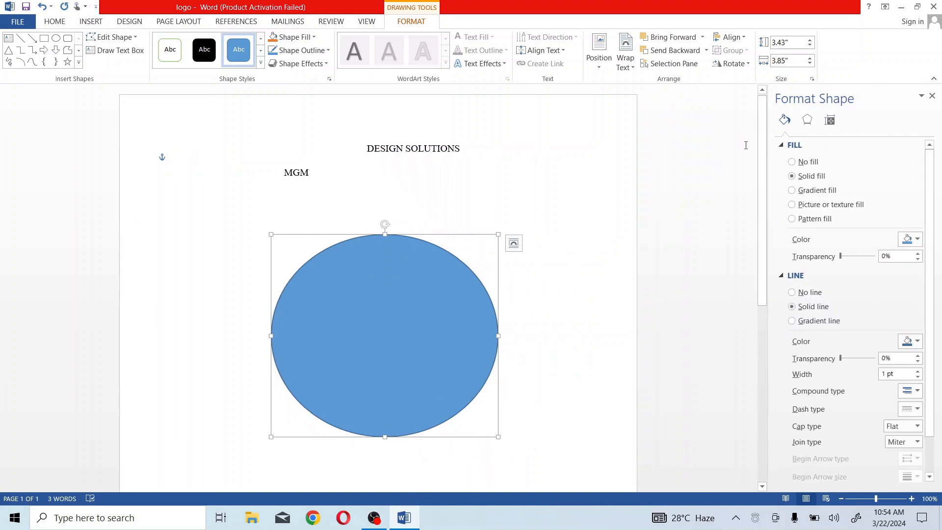
{"action": "left_click", "coordinate": [910, 239]}
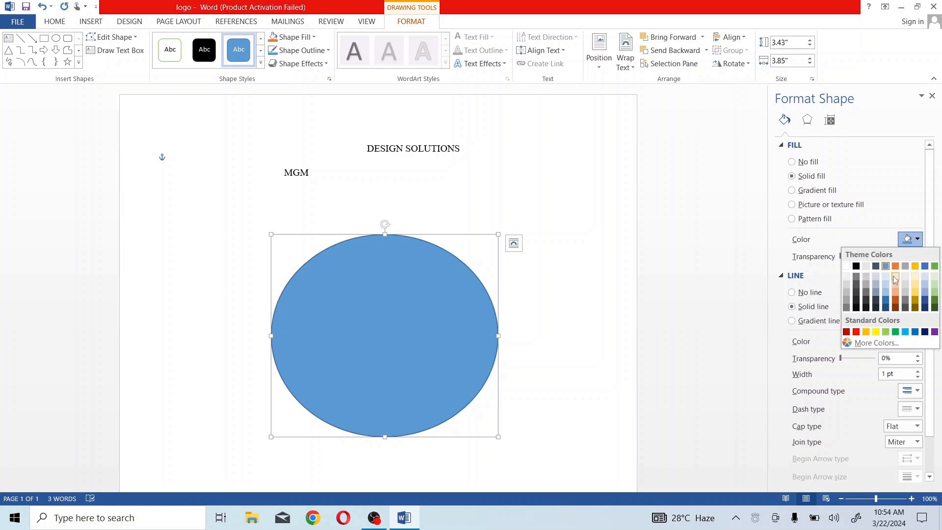
{"action": "left_click", "coordinate": [924, 300]}
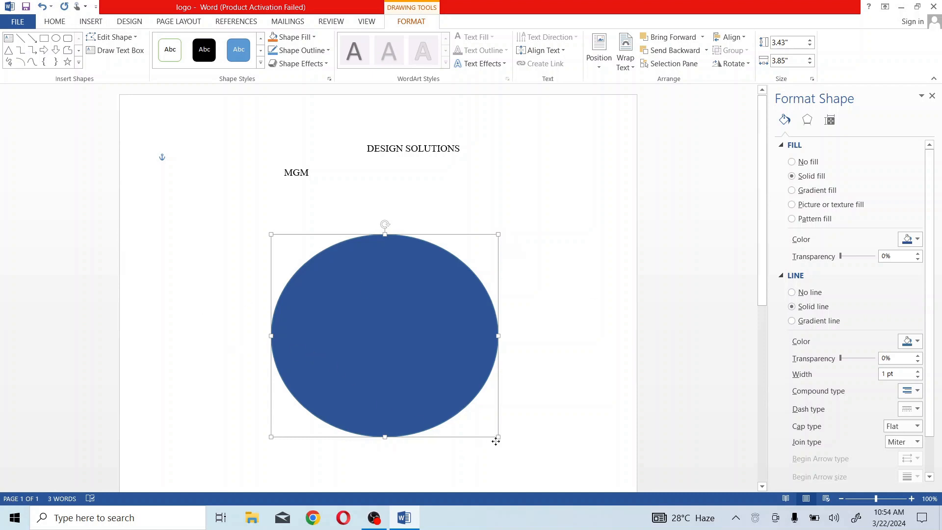
{"action": "left_click_drag", "start_coordinate": [496, 439], "coordinate": [496, 431]}
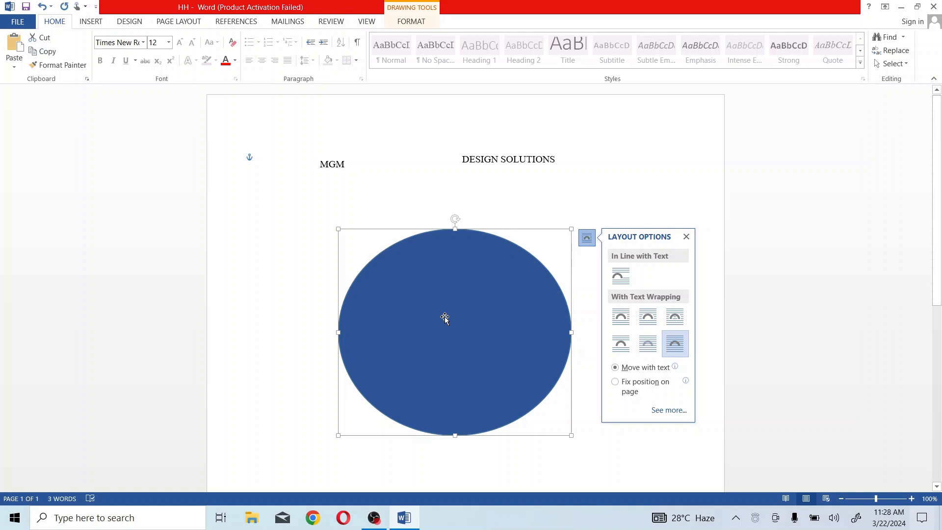
Duplicate the dark blue oval, offset the copy to the right and shrink it slightly so it sits over the original
{"action": "left_click", "coordinate": [685, 238]}
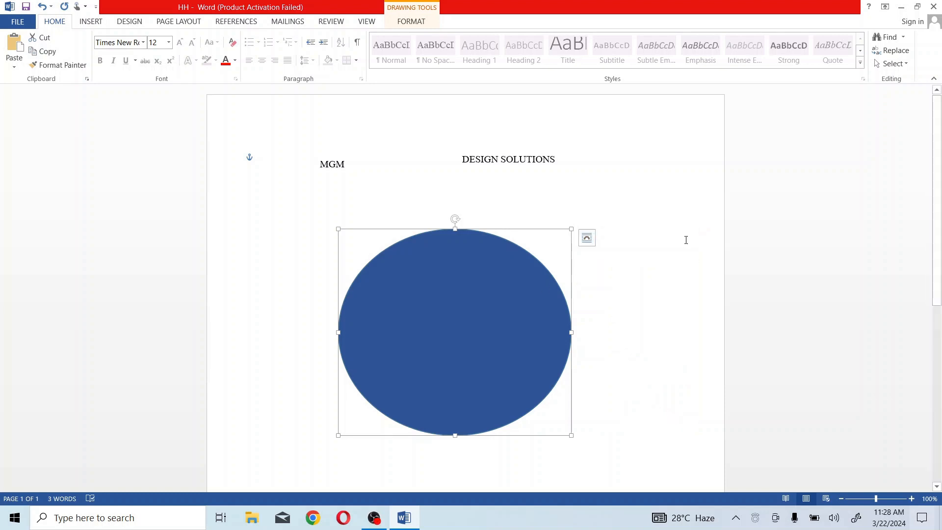
{"action": "right_click", "coordinate": [422, 333]}
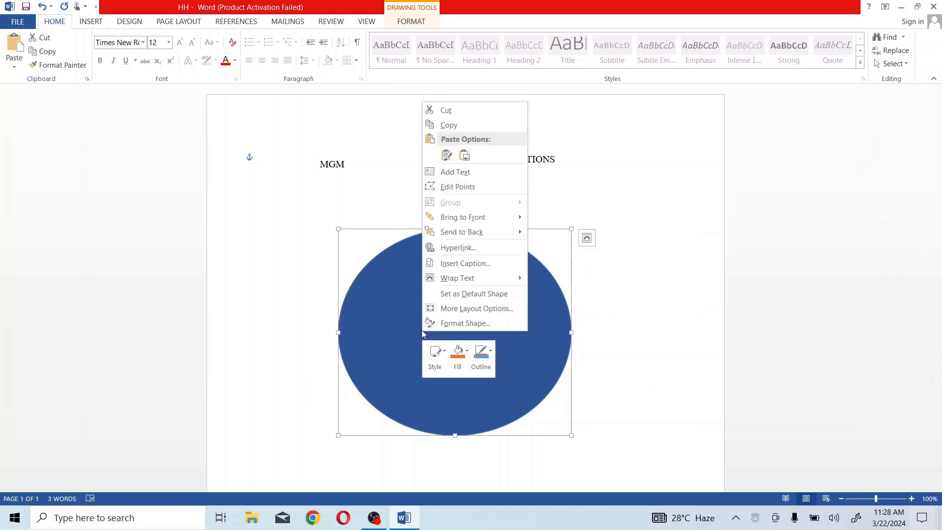
{"action": "left_click", "coordinate": [478, 132]}
{"action": "right_click", "coordinate": [443, 275]}
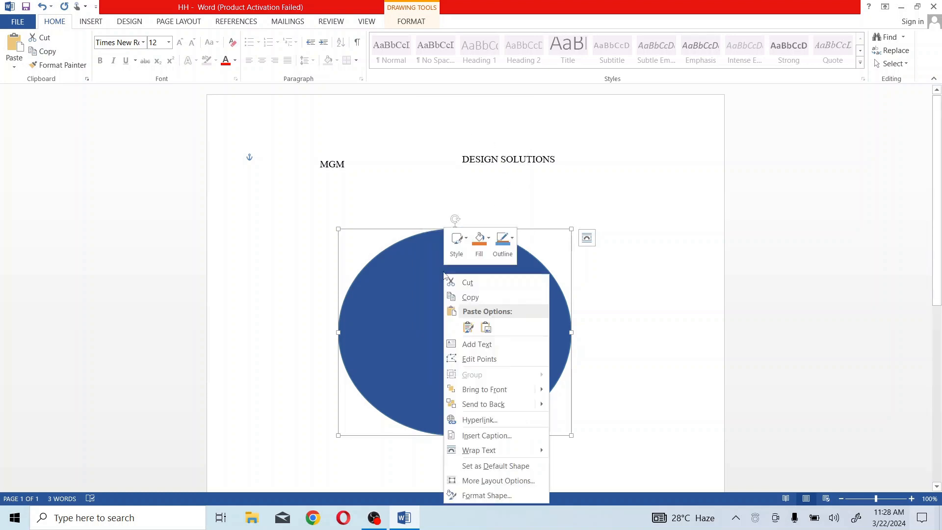
{"action": "left_click", "coordinate": [467, 327]}
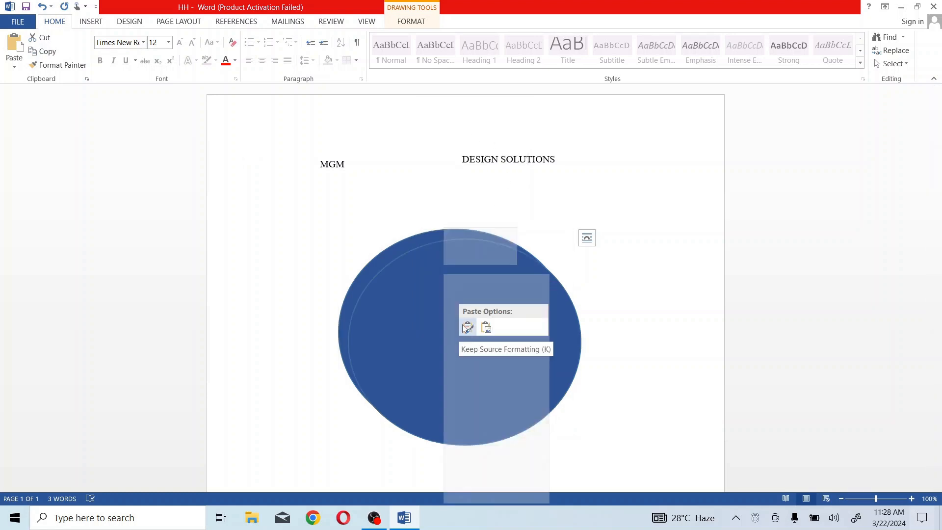
{"action": "left_click_drag", "start_coordinate": [480, 311], "coordinate": [496, 310]}
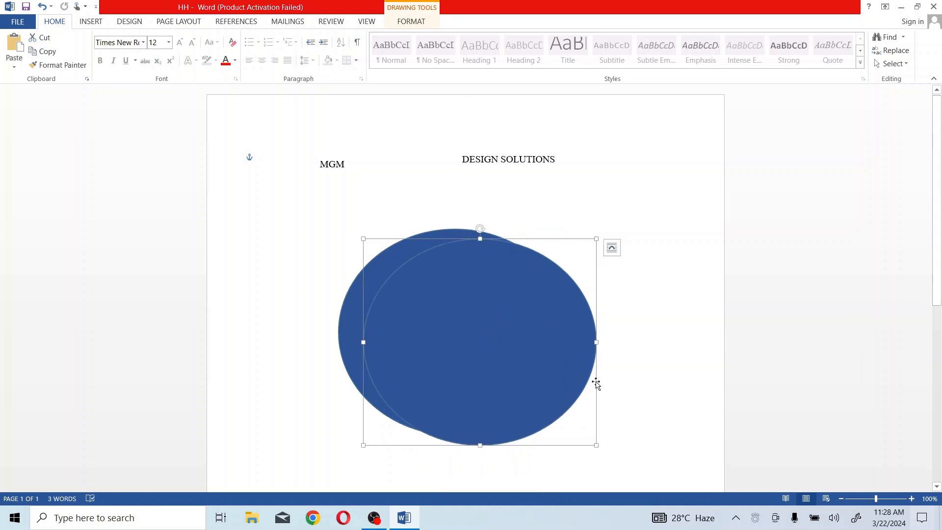
{"action": "left_click_drag", "start_coordinate": [596, 445], "coordinate": [575, 431]}
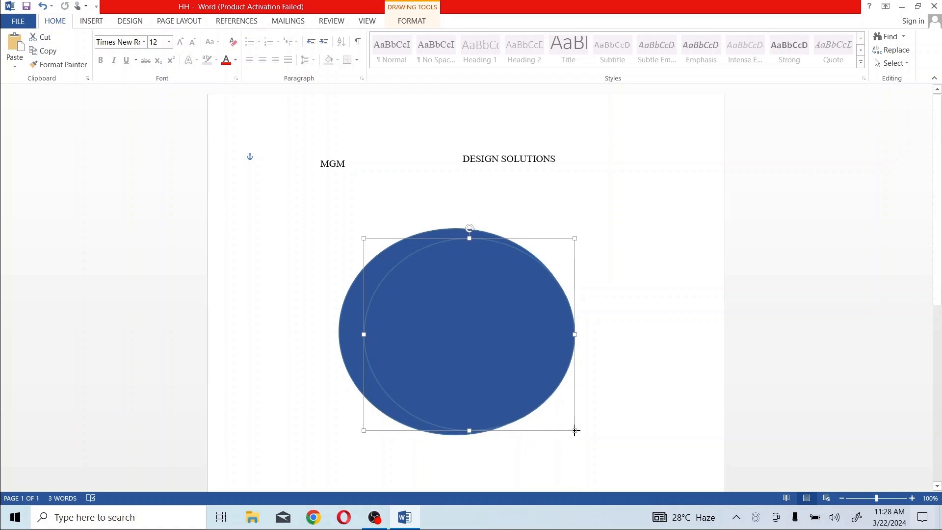
Give the oval copy a white fill and no line, and nudge it up to form an even blue crescent
{"action": "right_click", "coordinate": [503, 356]}
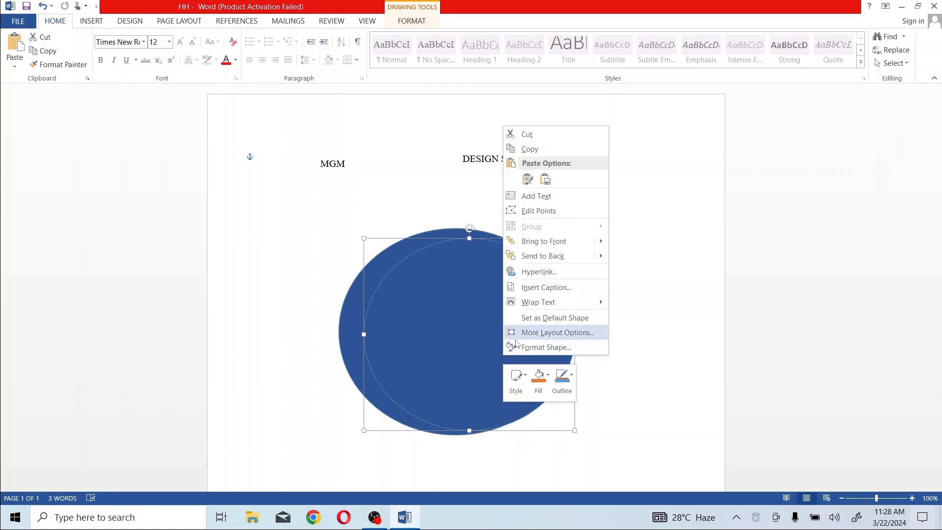
{"action": "left_click", "coordinate": [520, 345]}
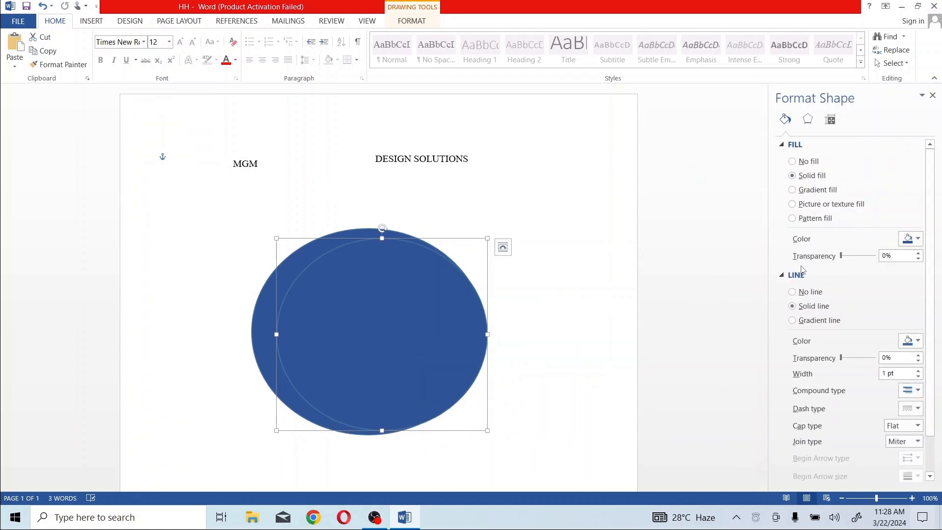
{"action": "left_click", "coordinate": [793, 292]}
{"action": "left_click", "coordinate": [916, 238]}
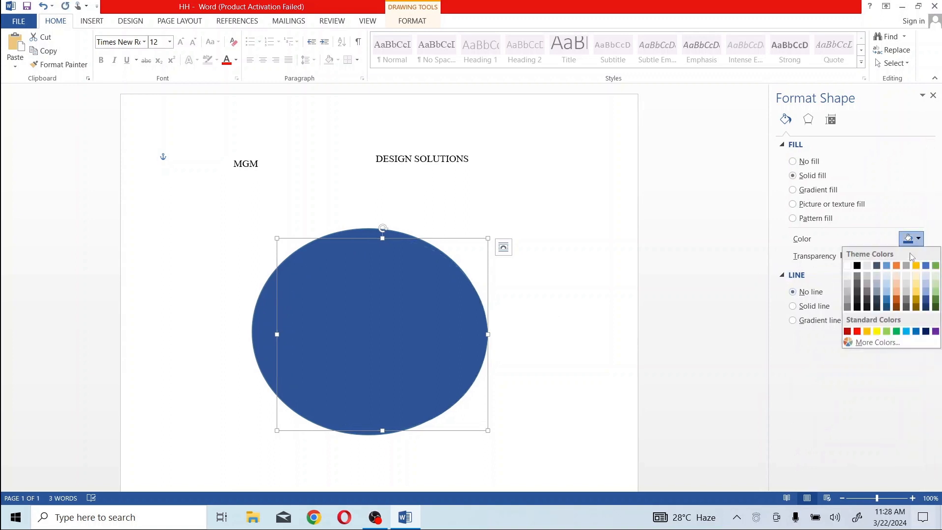
{"action": "left_click", "coordinate": [847, 265]}
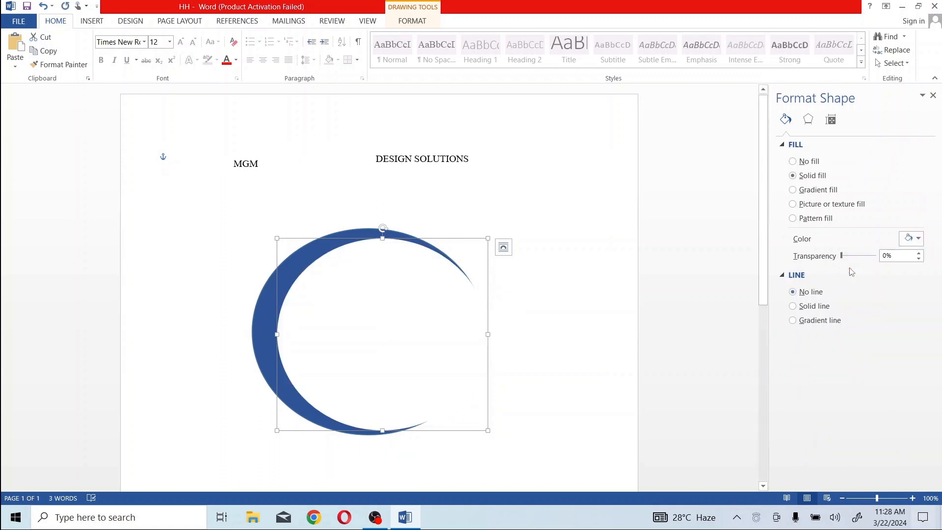
{"action": "left_click", "coordinate": [933, 95]}
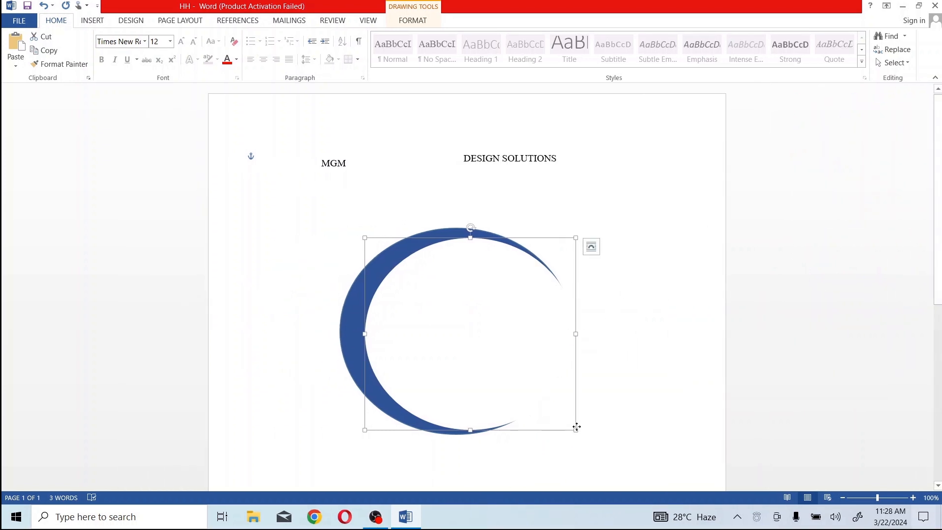
{"action": "left_click_drag", "start_coordinate": [576, 427], "coordinate": [577, 423]}
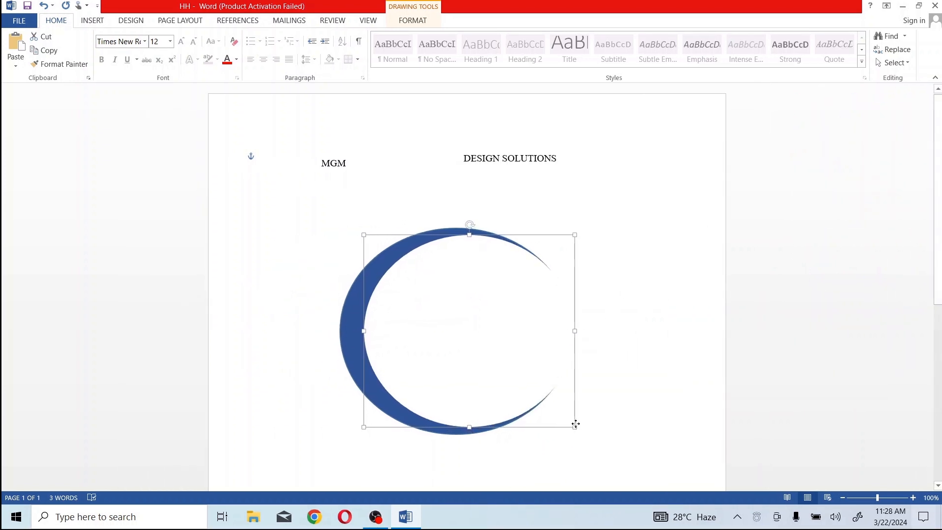
{"action": "left_click", "coordinate": [631, 342]}
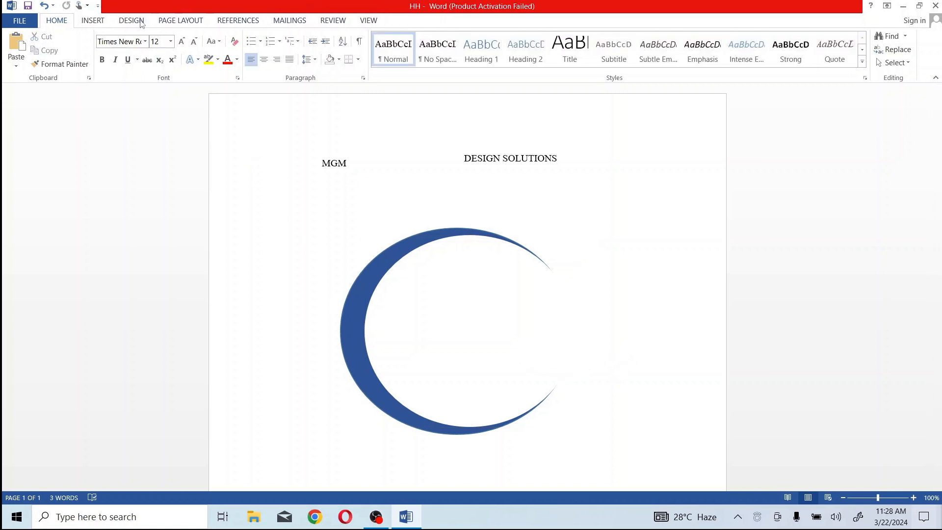
Draw a second oval about 2.9" wide and 2.84" high and move it over the crescent's open side
{"action": "left_click", "coordinate": [84, 19]}
{"action": "left_click", "coordinate": [178, 45]}
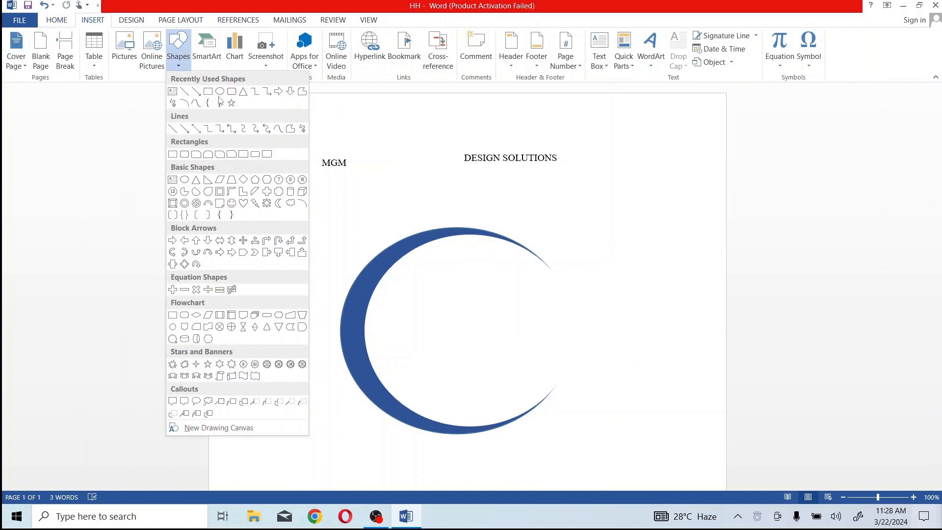
{"action": "left_click", "coordinate": [231, 104]}
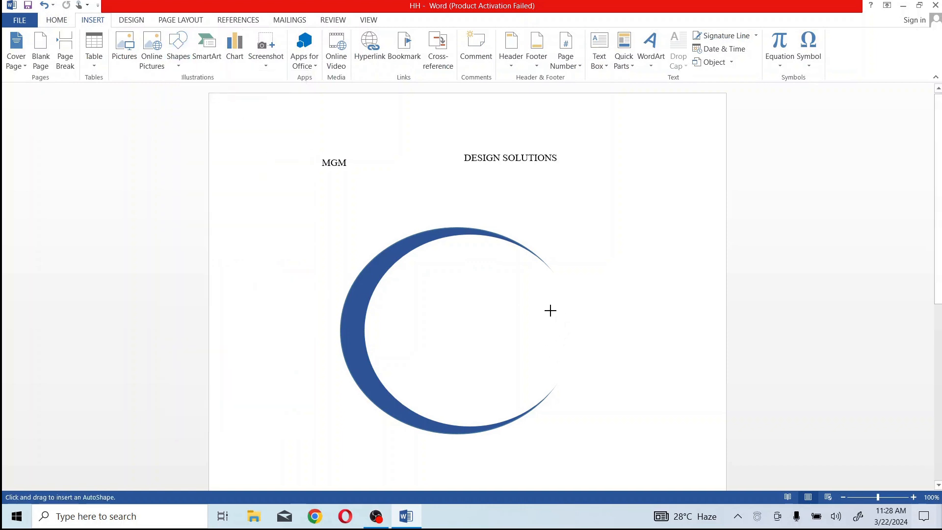
{"action": "left_click_drag", "start_coordinate": [536, 300], "coordinate": [707, 468]}
{"action": "left_click_drag", "start_coordinate": [648, 419], "coordinate": [569, 369]}
Fill the new oval with the same dark blue theme color as the crescent
{"action": "right_click", "coordinate": [591, 344]}
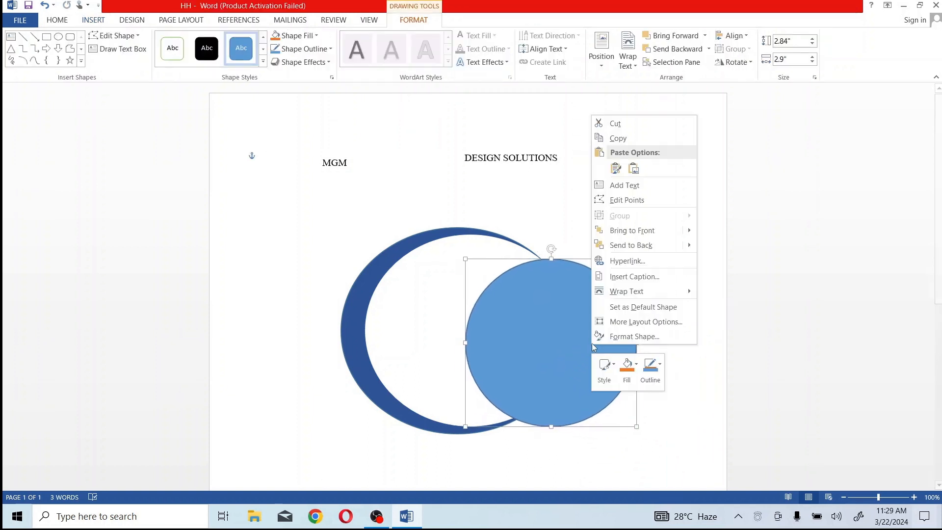
{"action": "left_click", "coordinate": [613, 336]}
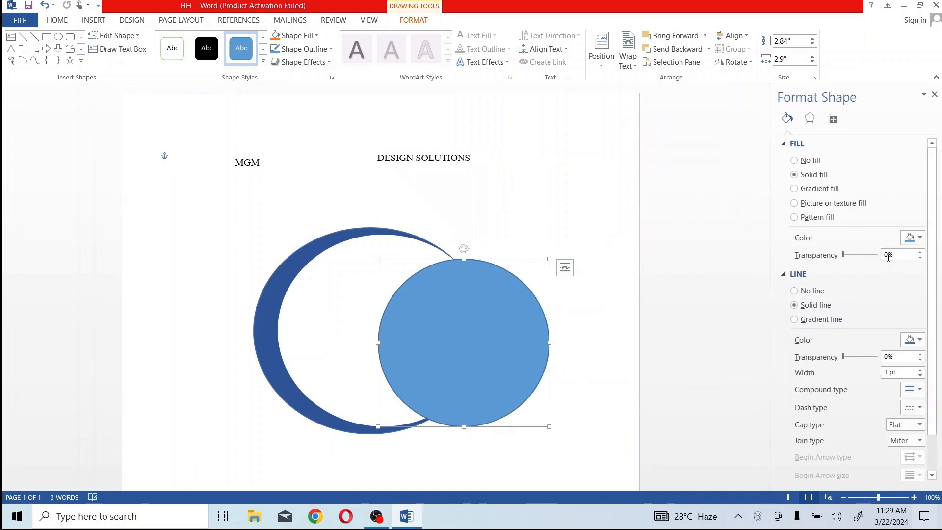
{"action": "left_click", "coordinate": [919, 237]}
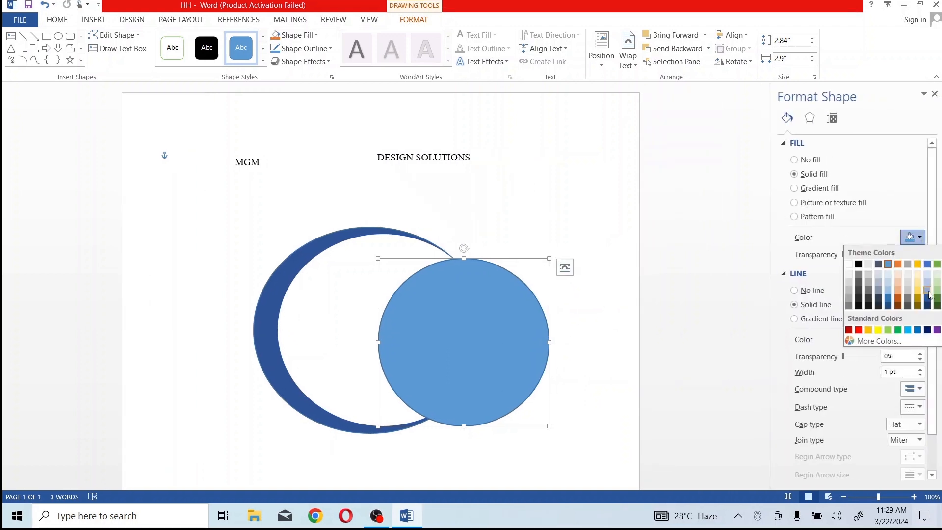
{"action": "left_click", "coordinate": [928, 298]}
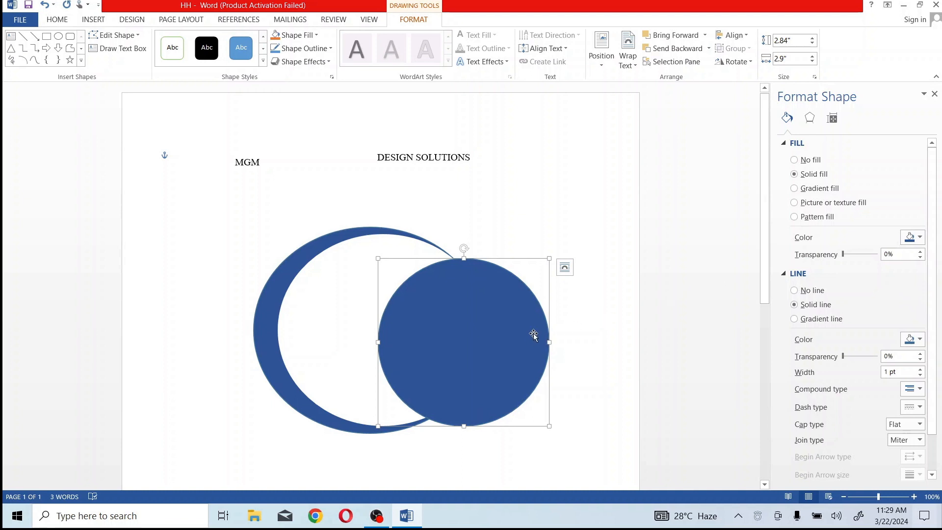
{"action": "left_click", "coordinate": [933, 94]}
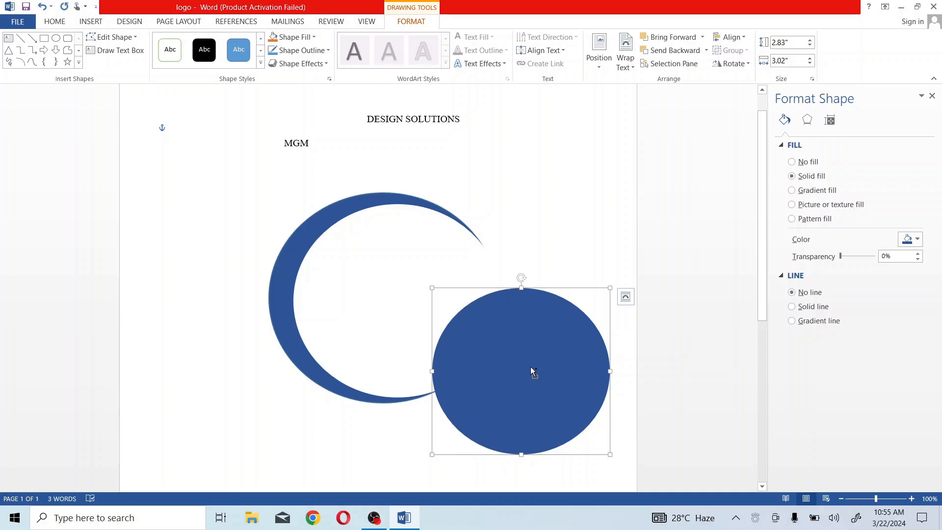
Duplicate the small blue oval, move the copy up into the crescent's opening, and fill the lower original white
{"action": "key", "text": "ctrl+v"}
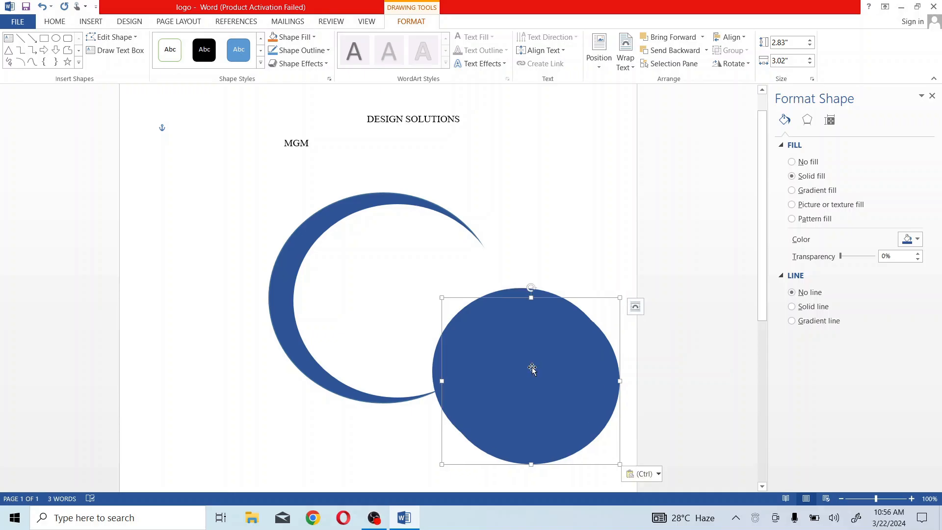
{"action": "left_click_drag", "start_coordinate": [532, 369], "coordinate": [440, 304]}
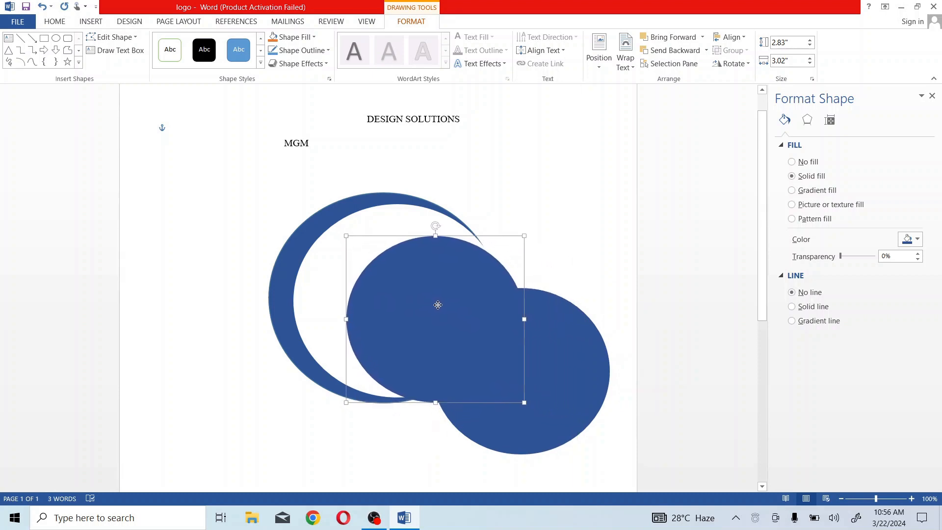
{"action": "left_click", "coordinate": [588, 375]}
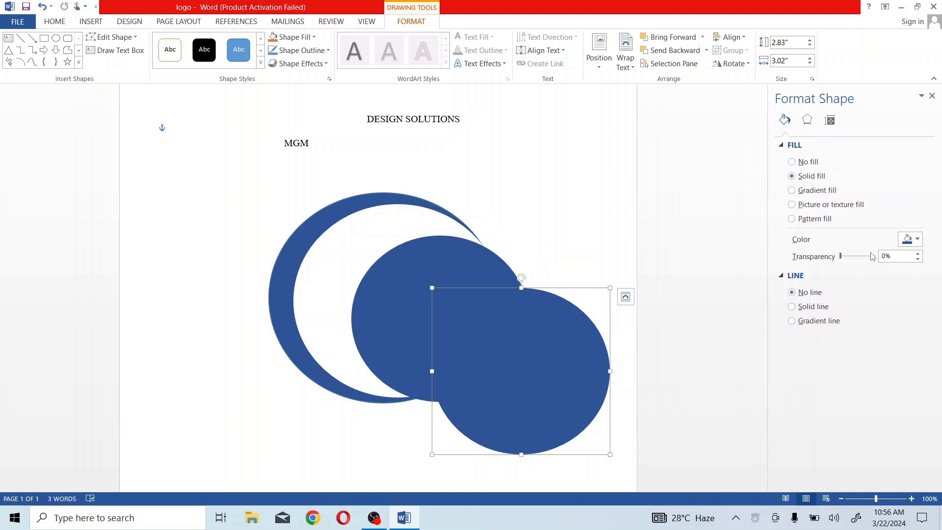
{"action": "left_click", "coordinate": [910, 239]}
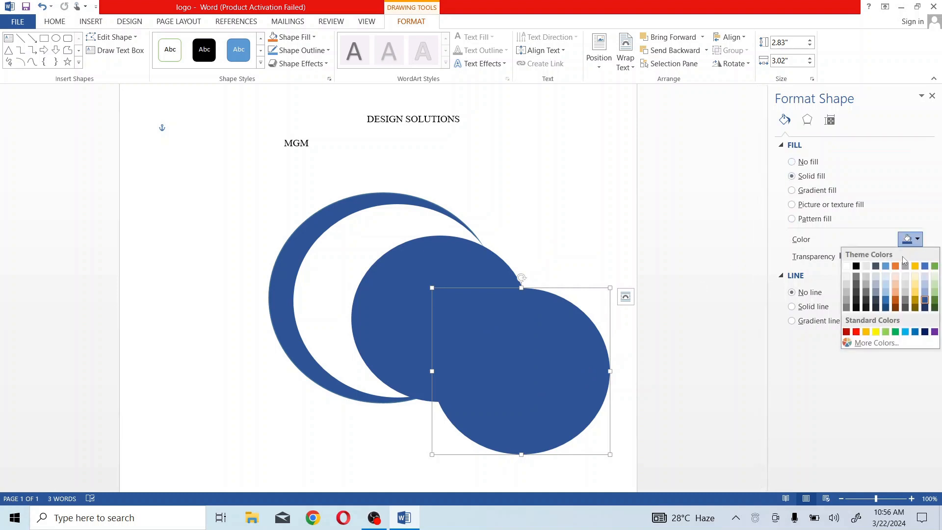
{"action": "left_click", "coordinate": [846, 268]}
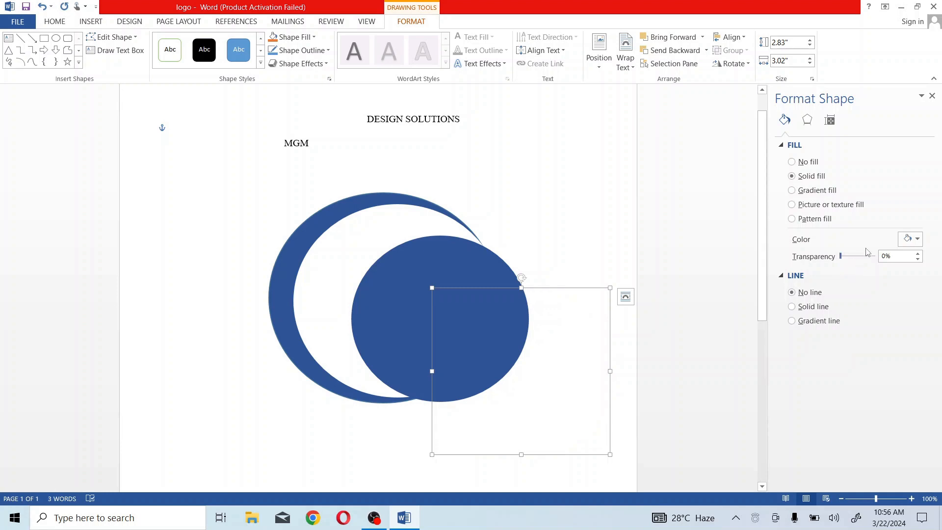
{"action": "left_click", "coordinate": [910, 239]}
{"action": "left_click", "coordinate": [849, 270]}
Bring the white oval to the front and move it over the blue copy to form a second, right-hand crescent
{"action": "right_click", "coordinate": [561, 366]}
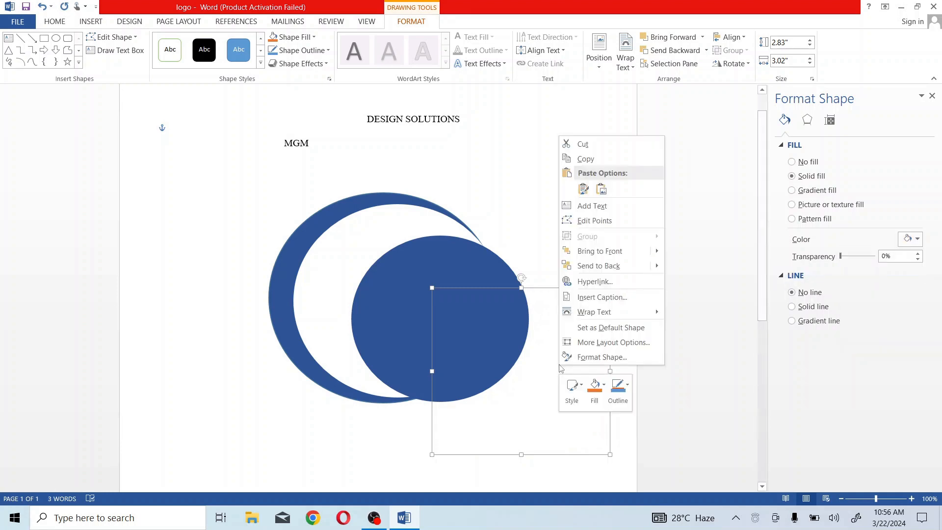
{"action": "left_click", "coordinate": [635, 248]}
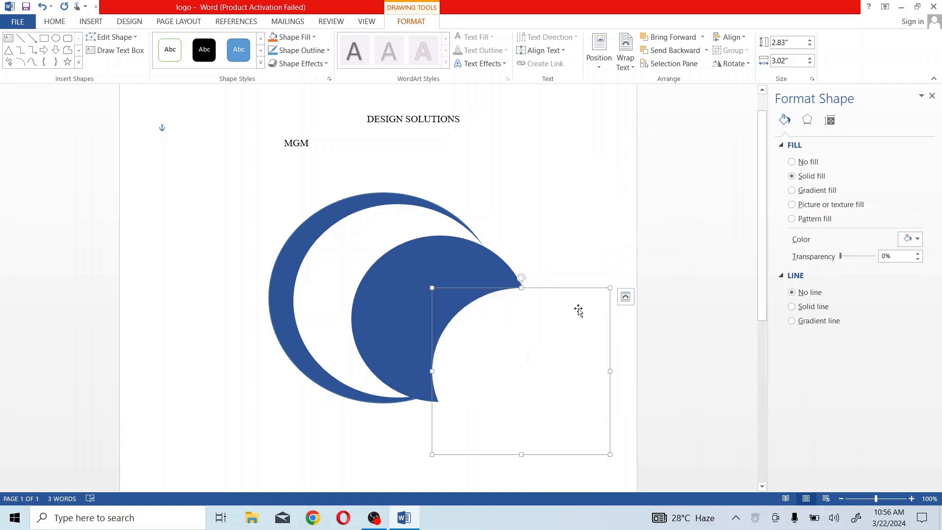
{"action": "left_click_drag", "start_coordinate": [551, 328], "coordinate": [441, 266]}
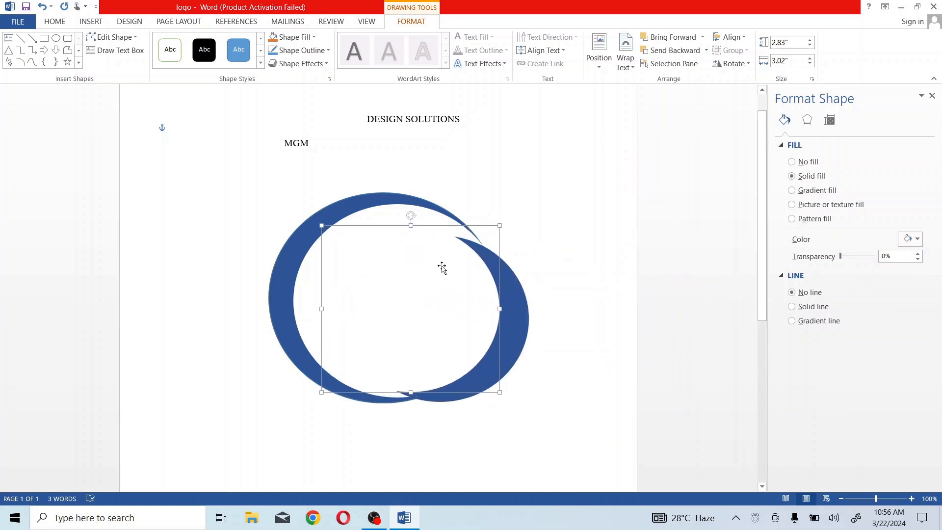
{"action": "mouse_move", "coordinate": [485, 298]}
{"action": "left_mouse_down"}
{"action": "mouse_move", "coordinate": [507, 303]}
{"action": "mouse_move", "coordinate": [458, 286]}
{"action": "mouse_move", "coordinate": [469, 290]}
{"action": "left_mouse_up"}
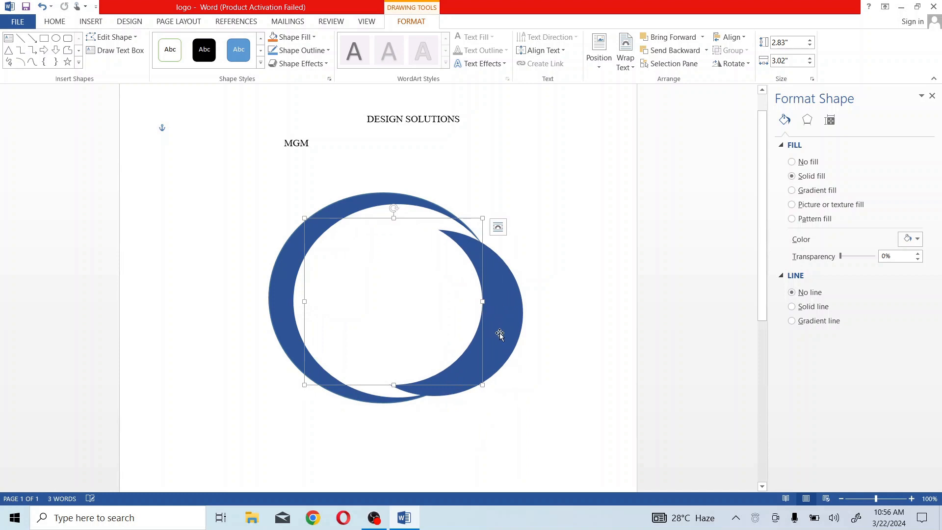
Resize the large blue oval to about 3.53" wide and 3.6" high, and shift the right crescent's ovals inward to complete the ring
{"action": "left_click", "coordinate": [409, 401]}
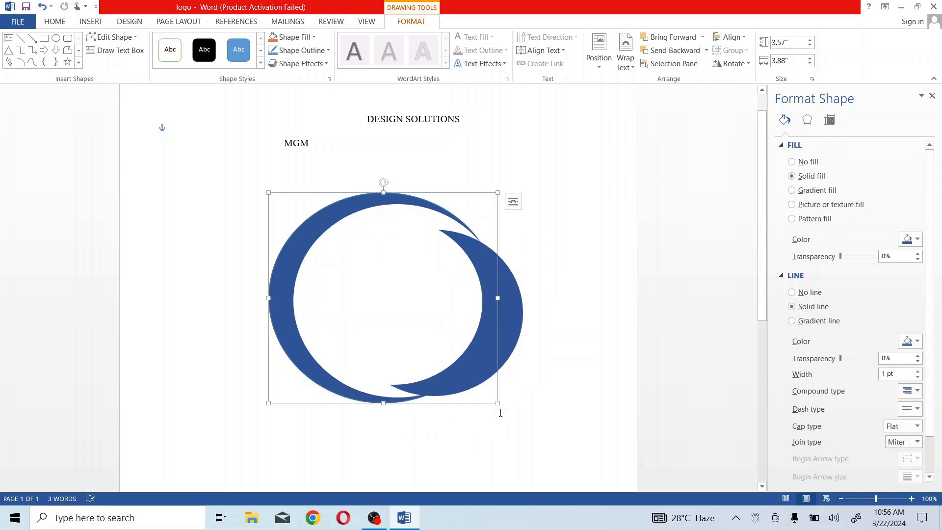
{"action": "left_click_drag", "start_coordinate": [498, 404], "coordinate": [476, 403]}
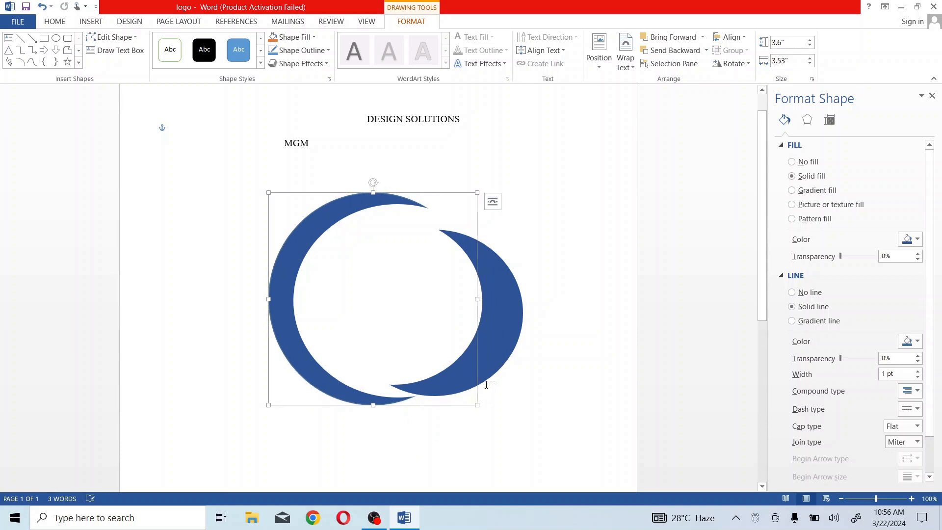
{"action": "left_click", "coordinate": [490, 346]}
{"action": "left_click_drag", "start_coordinate": [491, 346], "coordinate": [484, 324]}
{"action": "left_click", "coordinate": [452, 322]}
{"action": "left_click_drag", "start_coordinate": [490, 222], "coordinate": [485, 217]}
{"action": "left_click", "coordinate": [548, 255]}
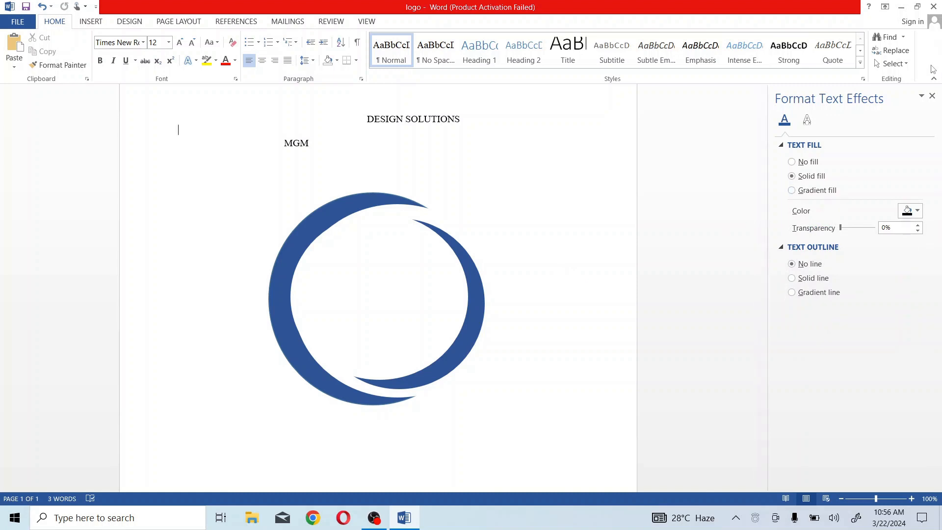
{"action": "left_click", "coordinate": [932, 96]}
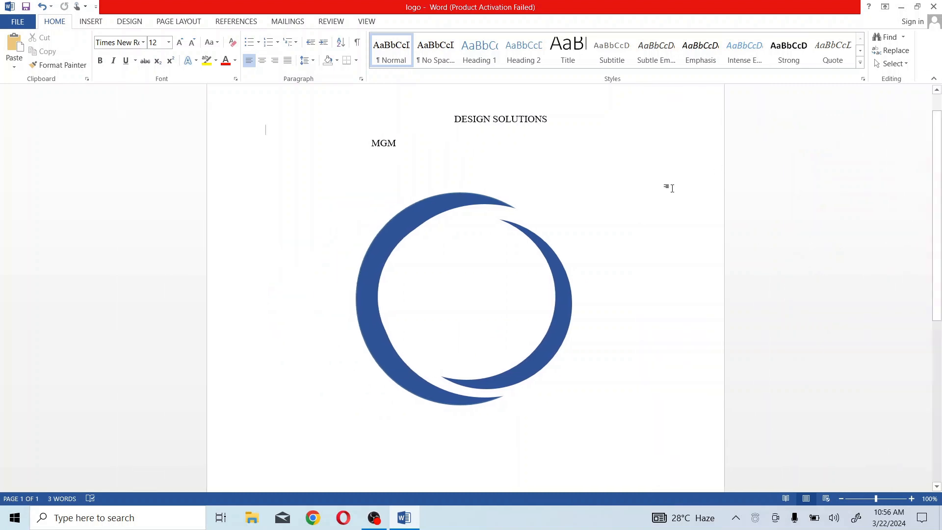
Set the "DESIGN SOLUTIONS" text to 72 pt and enlarge its text box until the word "DESIGN" fits
{"action": "scroll", "coordinate": [642, 189], "scroll_direction": "up", "scroll_amount": 1}
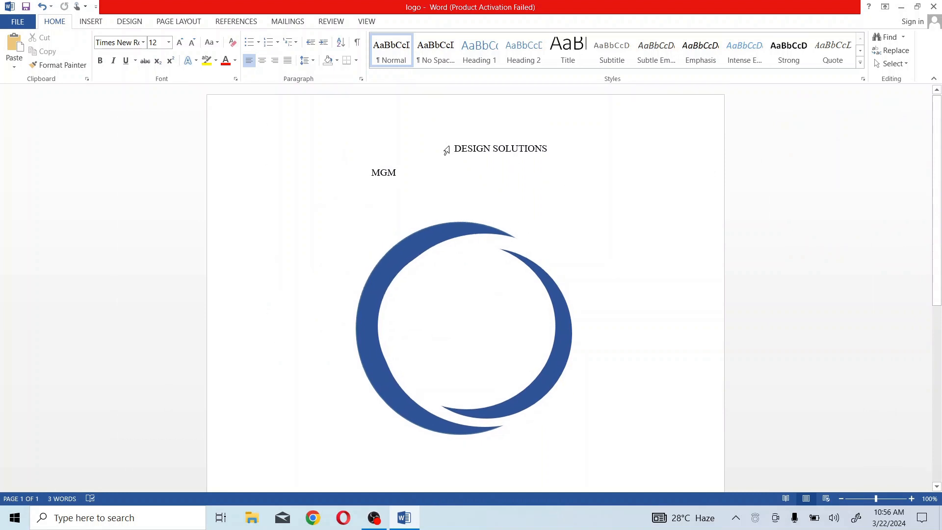
{"action": "left_click", "coordinate": [447, 150]}
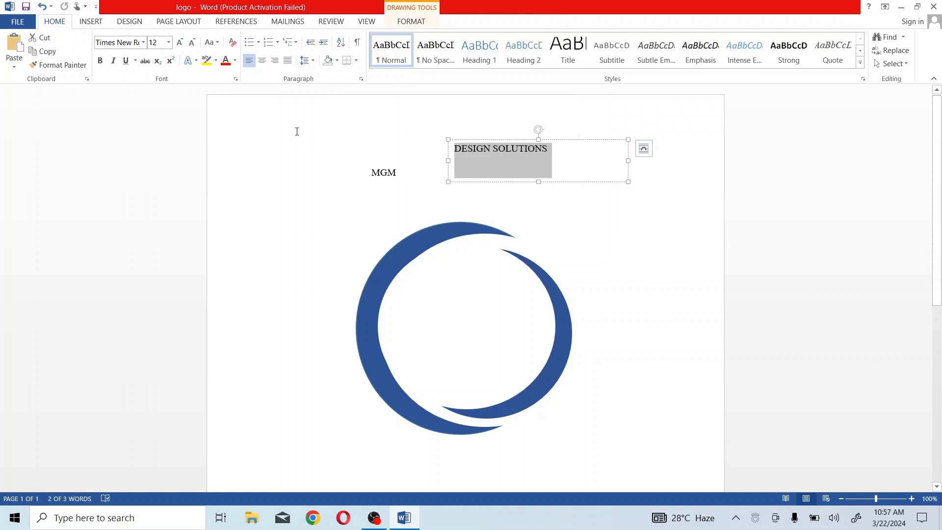
{"action": "left_click", "coordinate": [169, 43]}
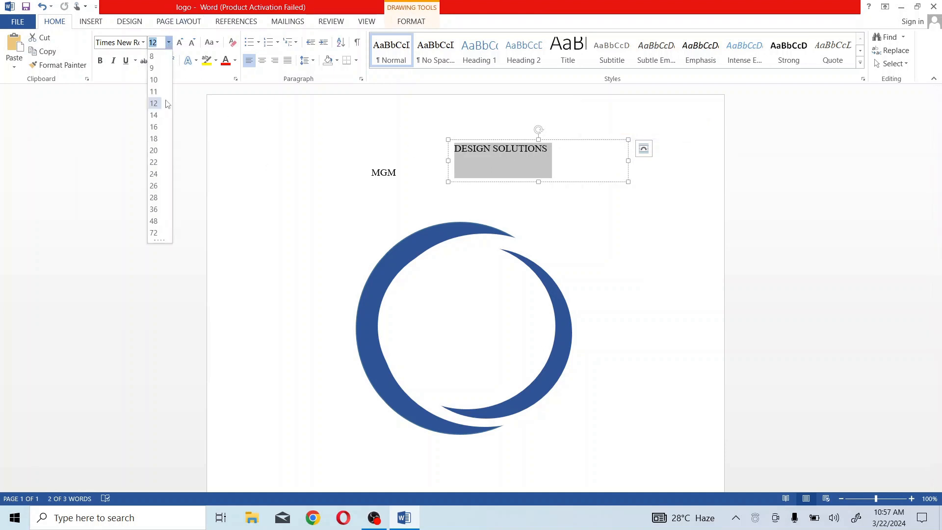
{"action": "left_click", "coordinate": [155, 232]}
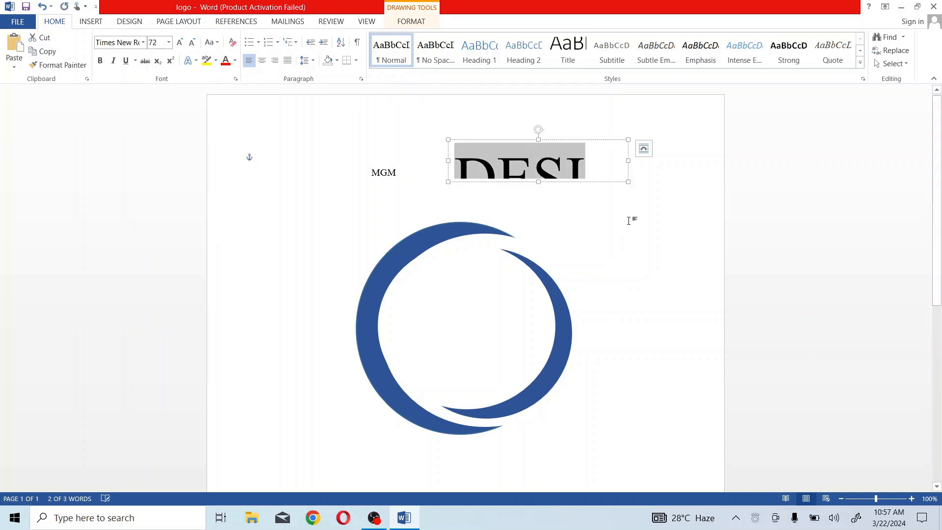
{"action": "left_click_drag", "start_coordinate": [628, 161], "coordinate": [697, 162]}
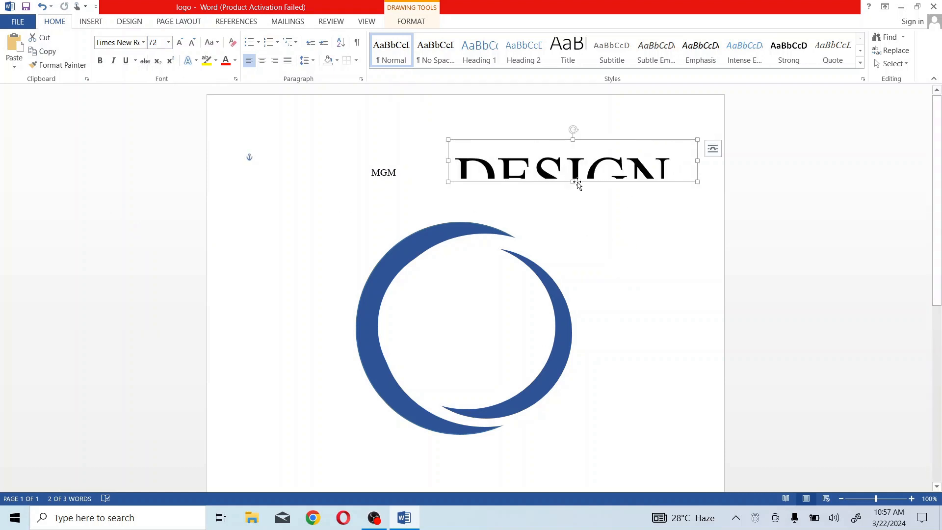
{"action": "left_click_drag", "start_coordinate": [572, 182], "coordinate": [572, 204]}
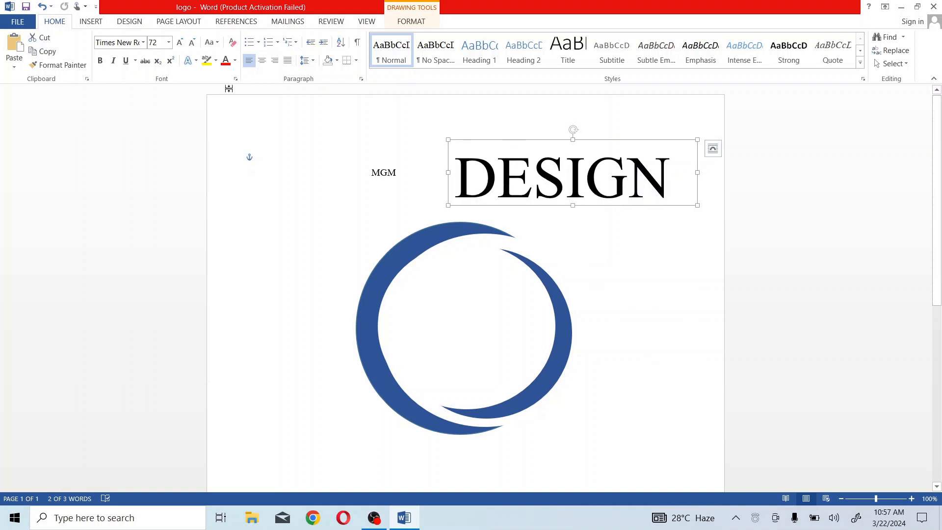
Reduce the "DESIGN SOLUTIONS" text to 10 pt
{"action": "left_click", "coordinate": [168, 42]}
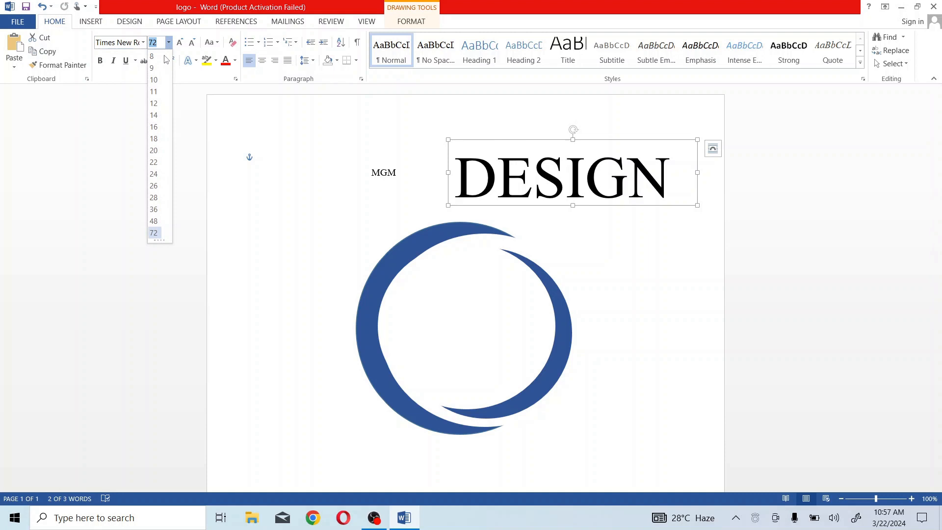
{"action": "left_click", "coordinate": [153, 84]}
Set the "MGM" text to 48 pt and move its text box into the middle of the ring
{"action": "left_click_drag", "start_coordinate": [369, 173], "coordinate": [333, 159]}
{"action": "left_click", "coordinate": [395, 173]}
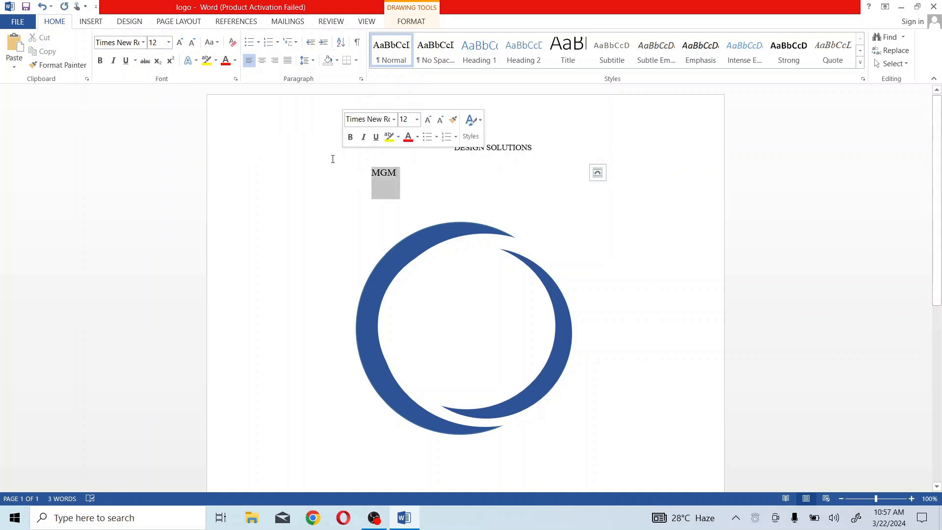
{"action": "left_click", "coordinate": [417, 119]}
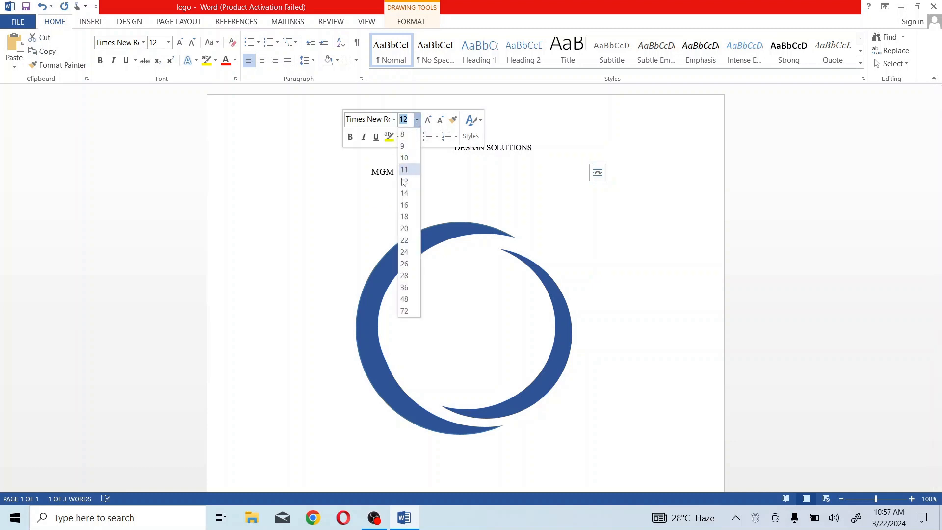
{"action": "left_click", "coordinate": [408, 300]}
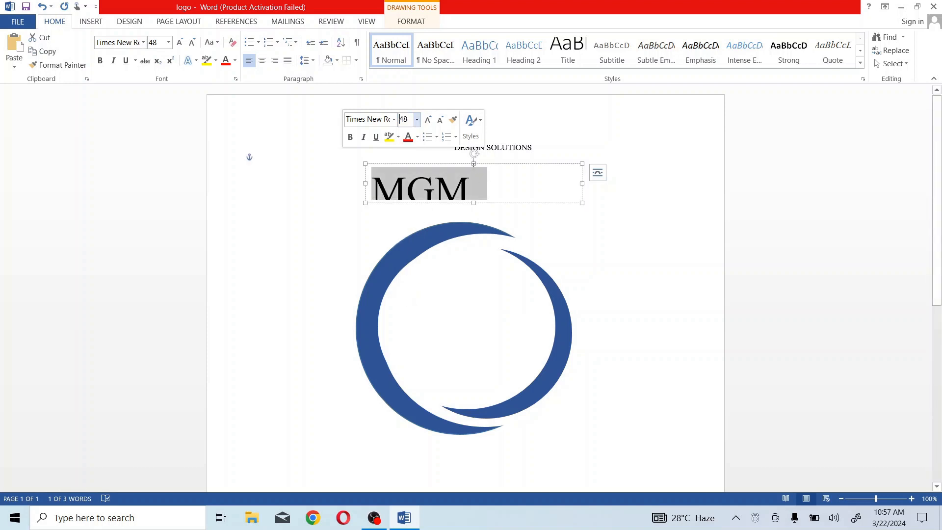
{"action": "left_click_drag", "start_coordinate": [476, 167], "coordinate": [488, 276]}
Bring the inner white oval to the front and shift it slightly right and down within the ring
{"action": "right_click", "coordinate": [489, 279]}
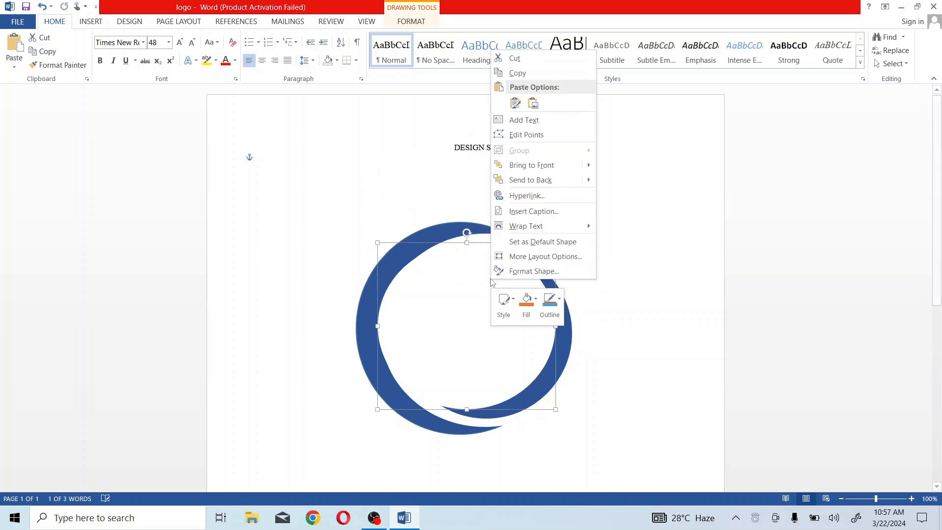
{"action": "left_click", "coordinate": [533, 167]}
{"action": "right_click", "coordinate": [495, 301]}
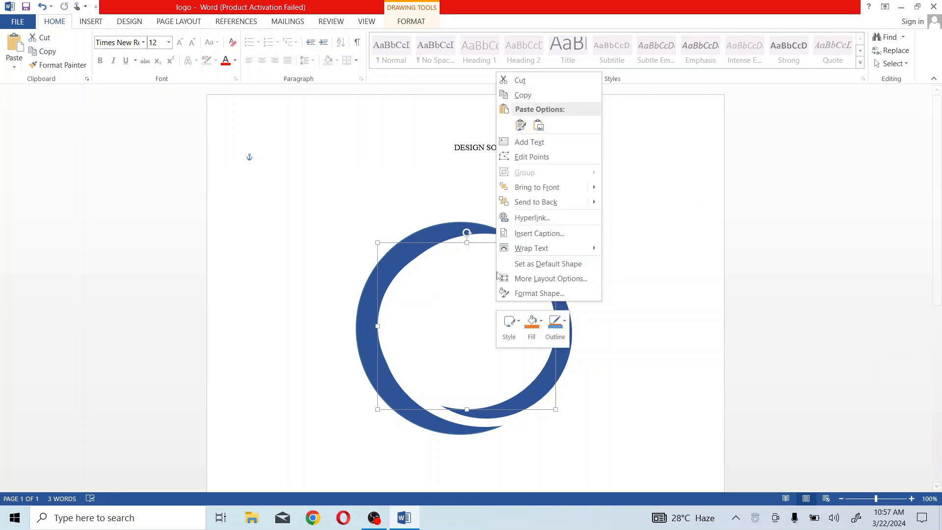
{"action": "mouse_move", "coordinate": [537, 187]}
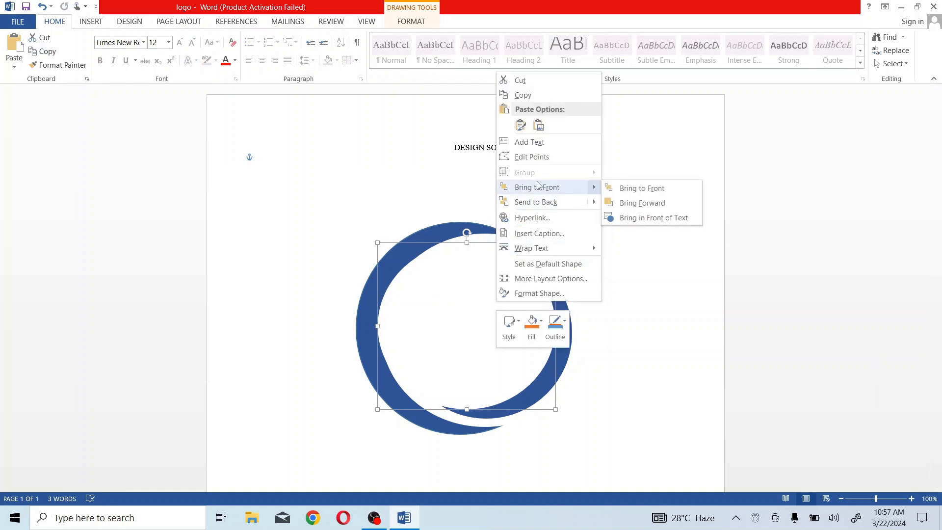
{"action": "left_click", "coordinate": [619, 189]}
{"action": "right_click", "coordinate": [477, 269]}
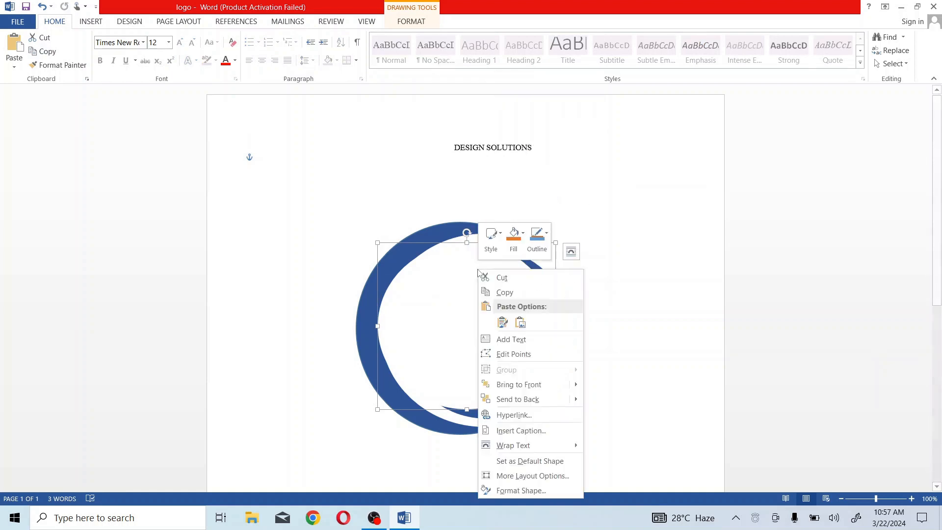
{"action": "left_click", "coordinate": [519, 388]}
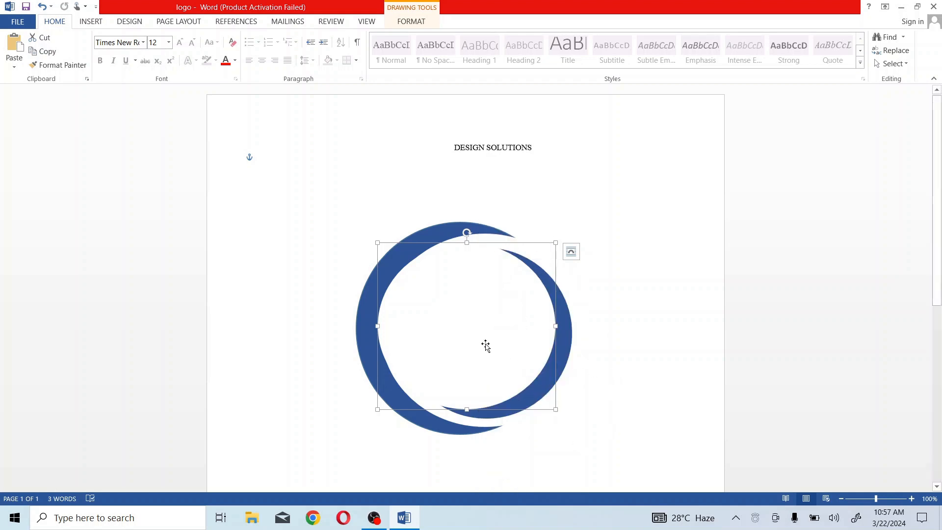
{"action": "mouse_move", "coordinate": [465, 296]}
{"action": "left_mouse_down"}
{"action": "mouse_move", "coordinate": [484, 218]}
{"action": "mouse_move", "coordinate": [505, 198]}
{"action": "mouse_move", "coordinate": [475, 302]}
{"action": "mouse_move", "coordinate": [475, 291]}
{"action": "left_mouse_up"}
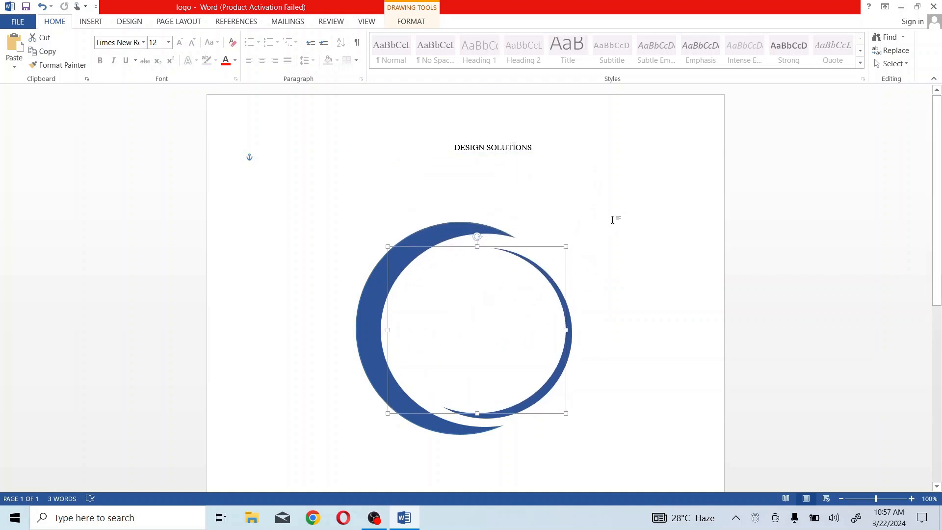
{"action": "left_click", "coordinate": [454, 223]}
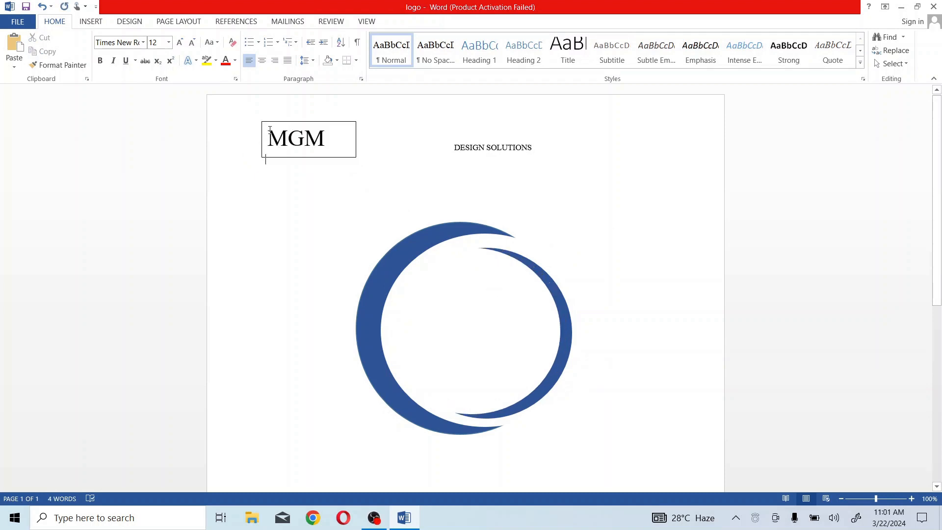
Change the font of the "MGM" text in the outlined text box to Algerian
{"action": "left_click_drag", "start_coordinate": [269, 130], "coordinate": [340, 132]}
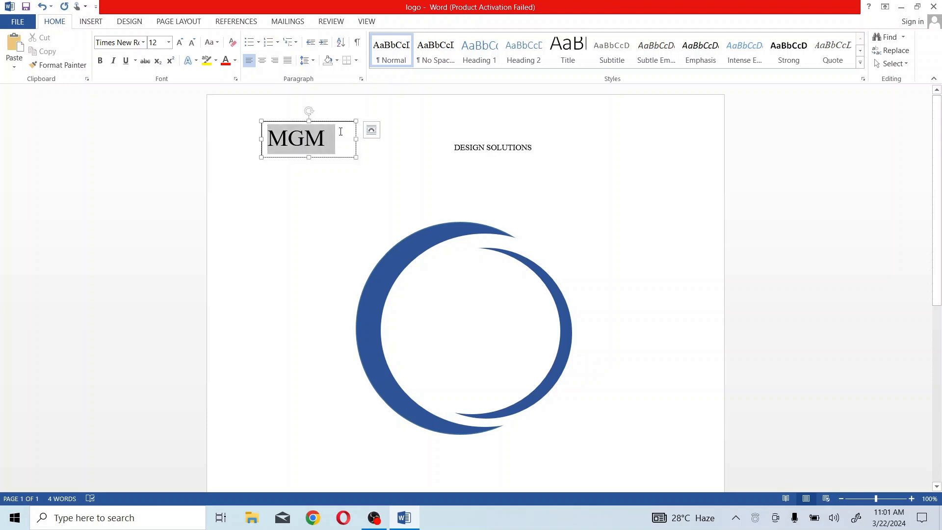
{"action": "left_click", "coordinate": [390, 93]}
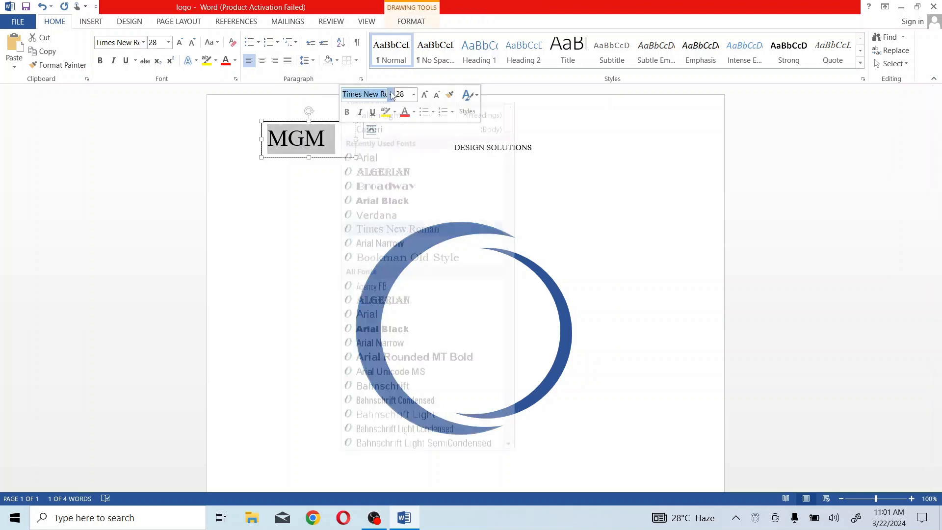
{"action": "left_click", "coordinate": [383, 182]}
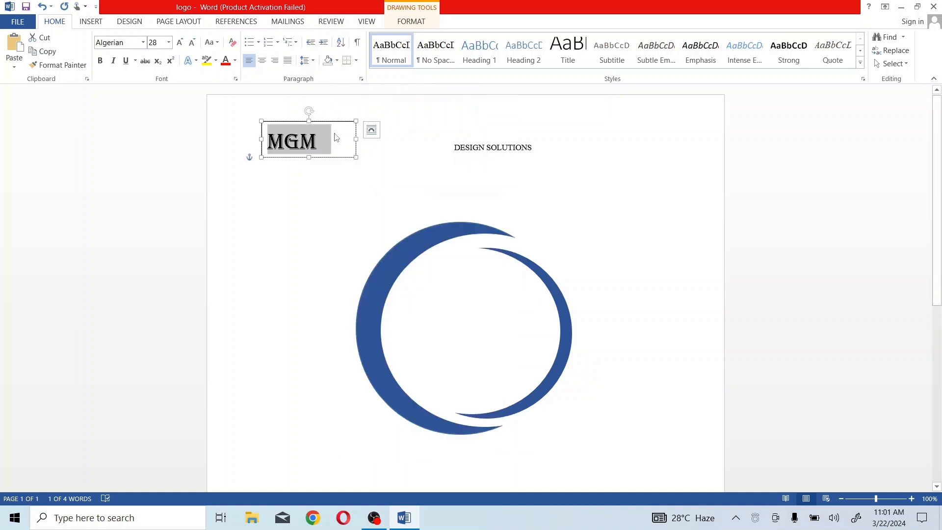
Set the Algerian "MGM" text to 26 pt
{"action": "left_click", "coordinate": [168, 42]}
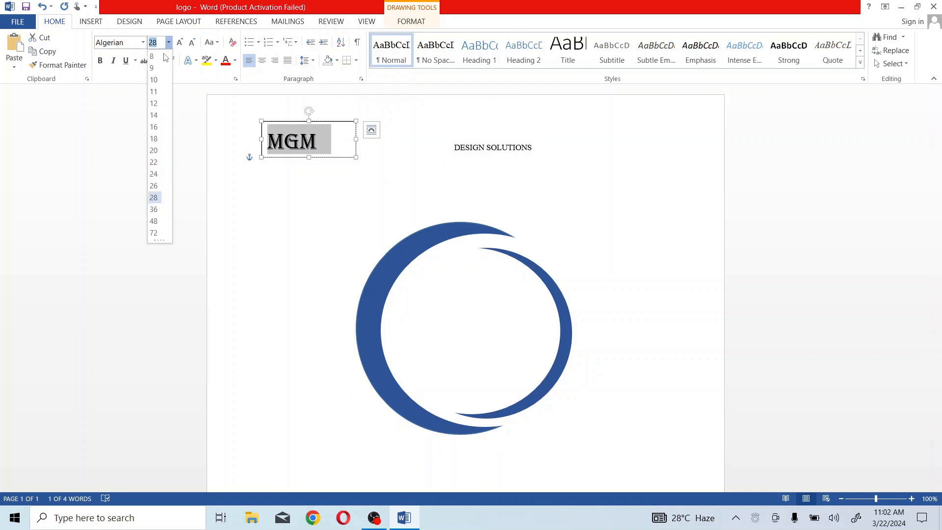
{"action": "double_click", "coordinate": [154, 186]}
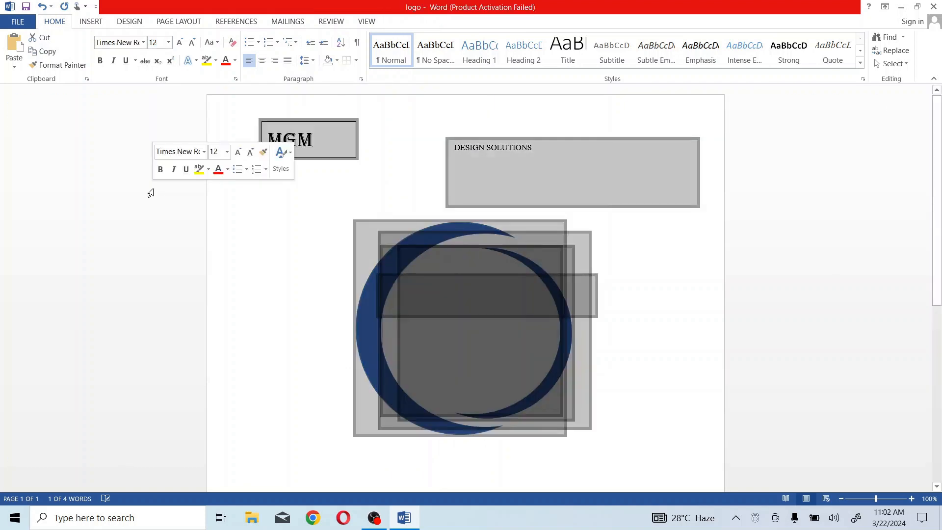
{"action": "left_click", "coordinate": [274, 219]}
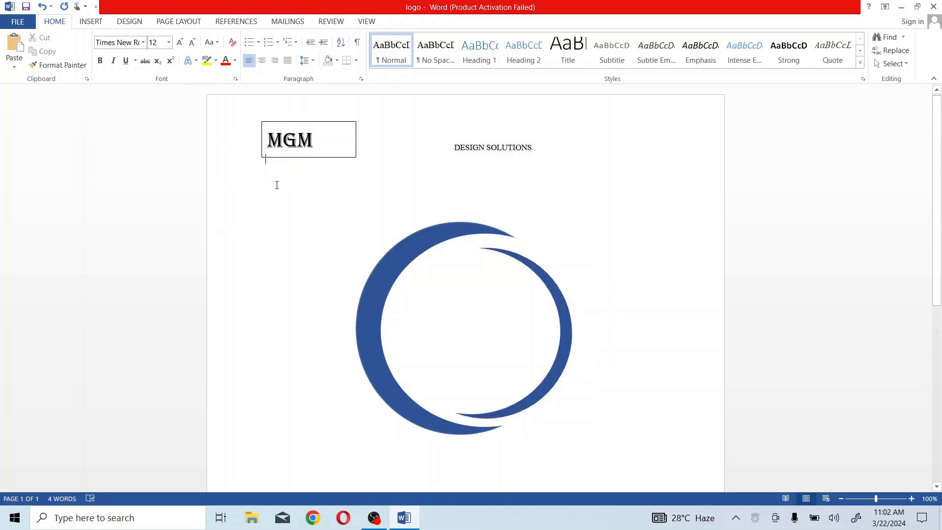
Set the "MGM" text to 36 pt and enlarge its text box slightly to fit the letters
{"action": "left_click", "coordinate": [296, 158]}
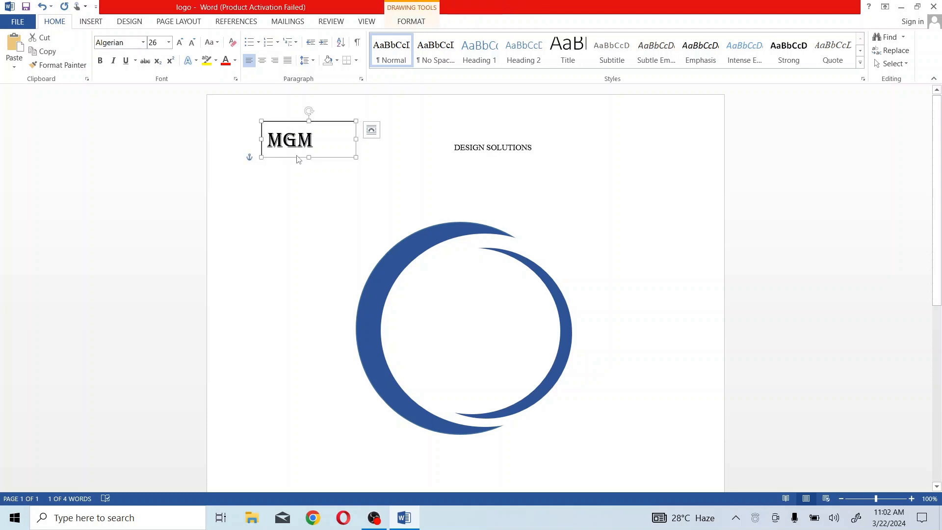
{"action": "right_click", "coordinate": [296, 157]}
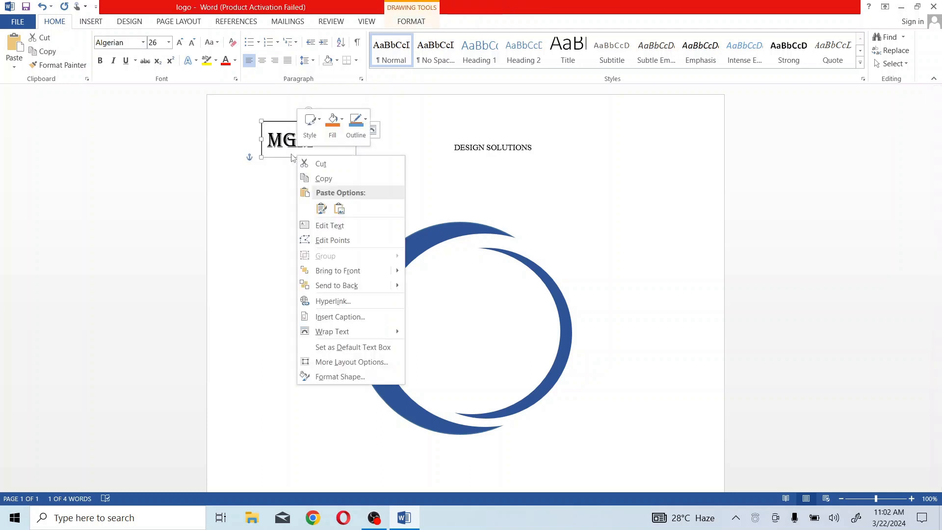
{"action": "left_click", "coordinate": [168, 42]}
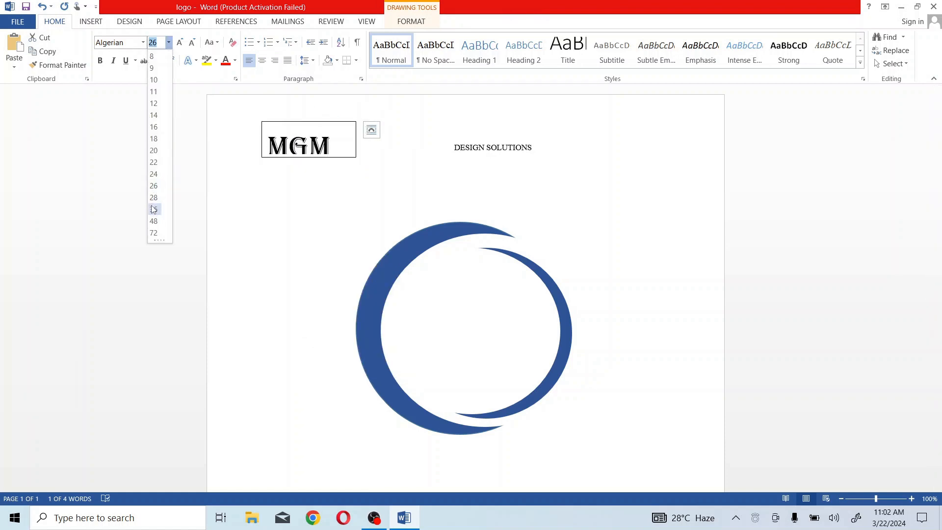
{"action": "left_click", "coordinate": [153, 210]}
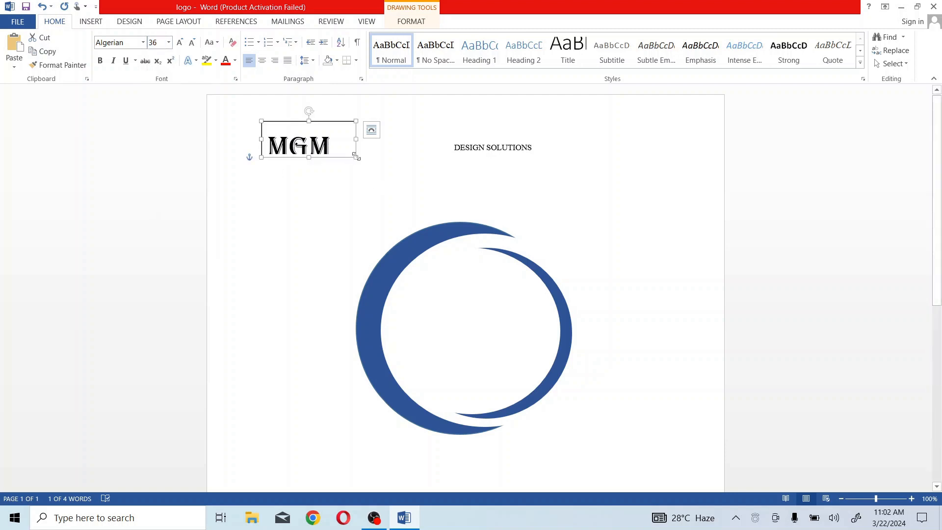
{"action": "left_click_drag", "start_coordinate": [355, 157], "coordinate": [372, 169]}
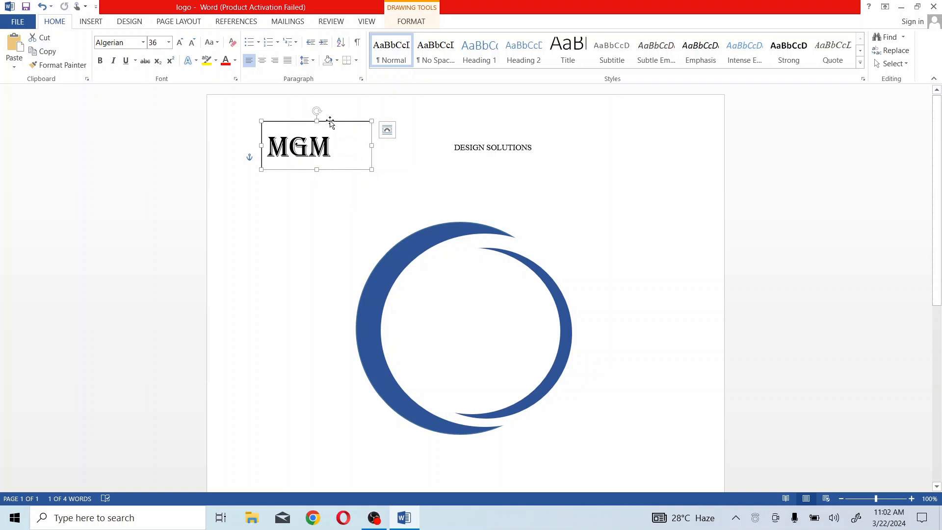
Format the "MGM" text box with no line and no fill
{"action": "right_click", "coordinate": [330, 123]}
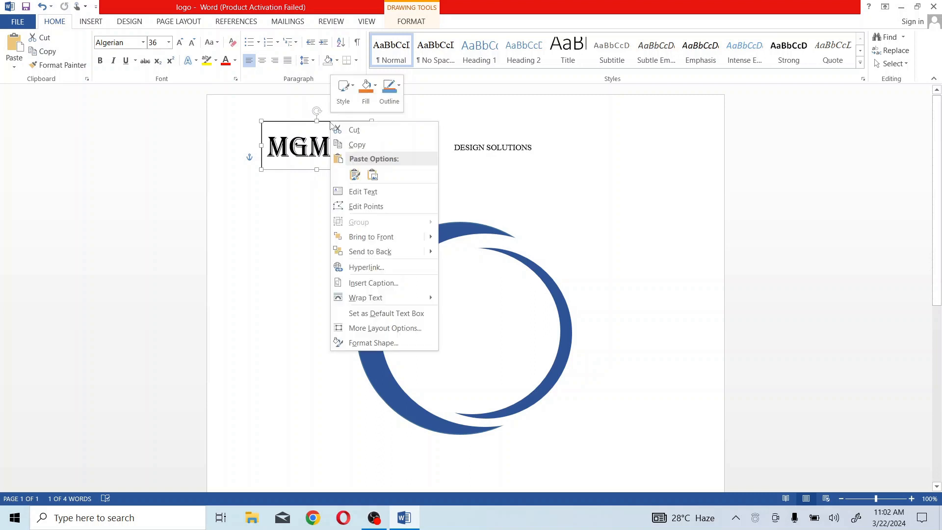
{"action": "left_click", "coordinate": [361, 343]}
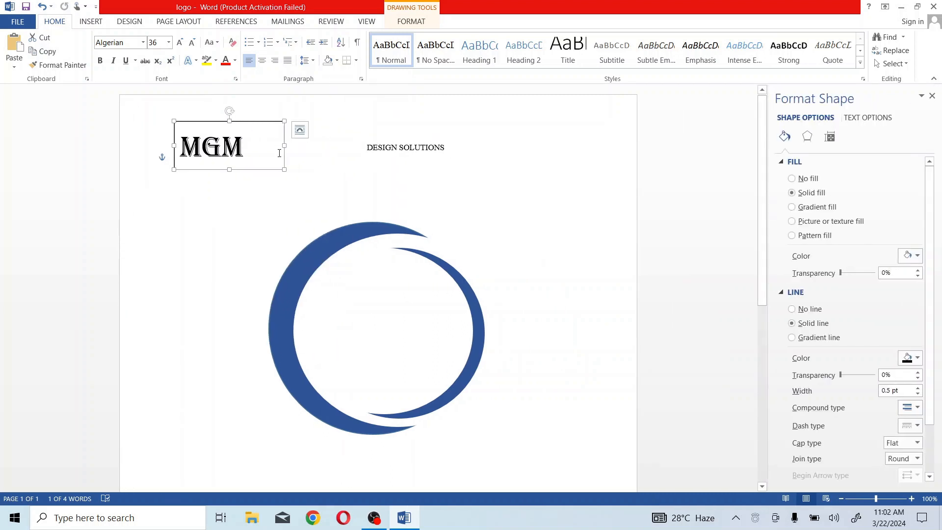
{"action": "left_click", "coordinate": [791, 309]}
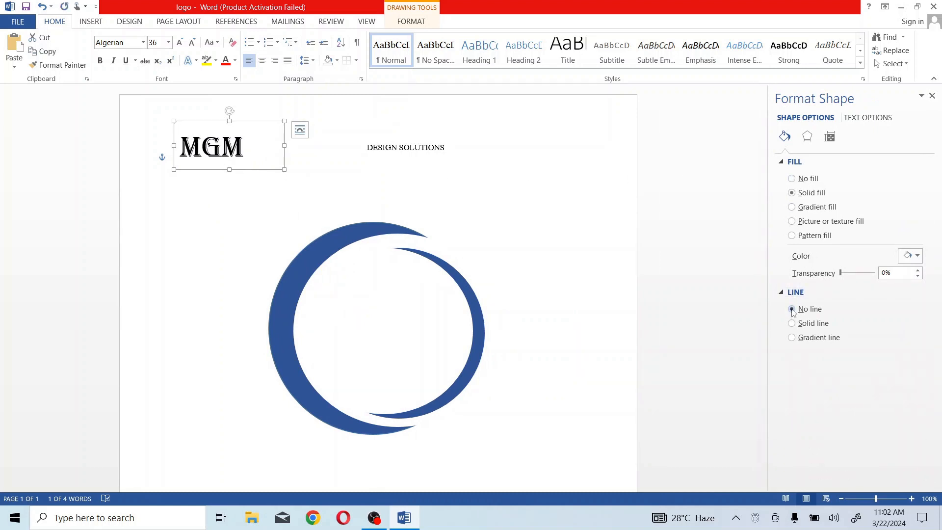
{"action": "left_click", "coordinate": [792, 179]}
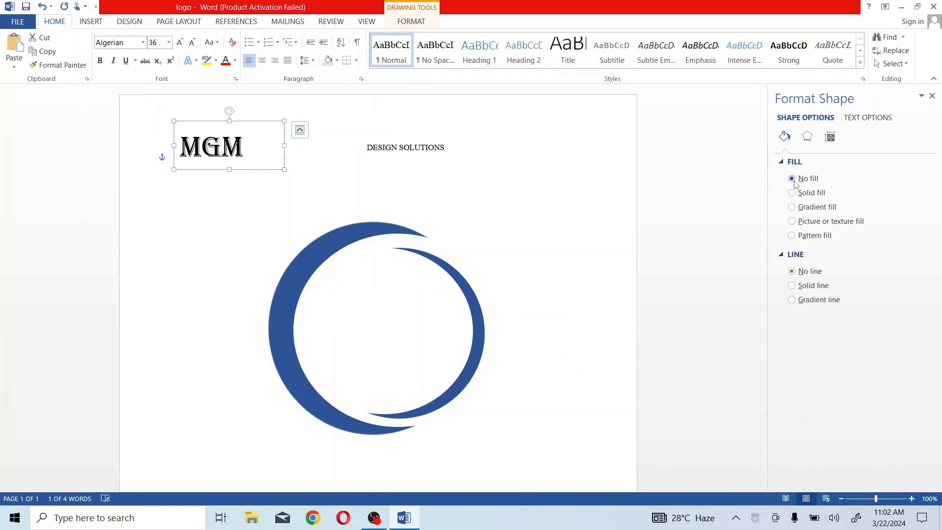
{"action": "left_click", "coordinate": [931, 96]}
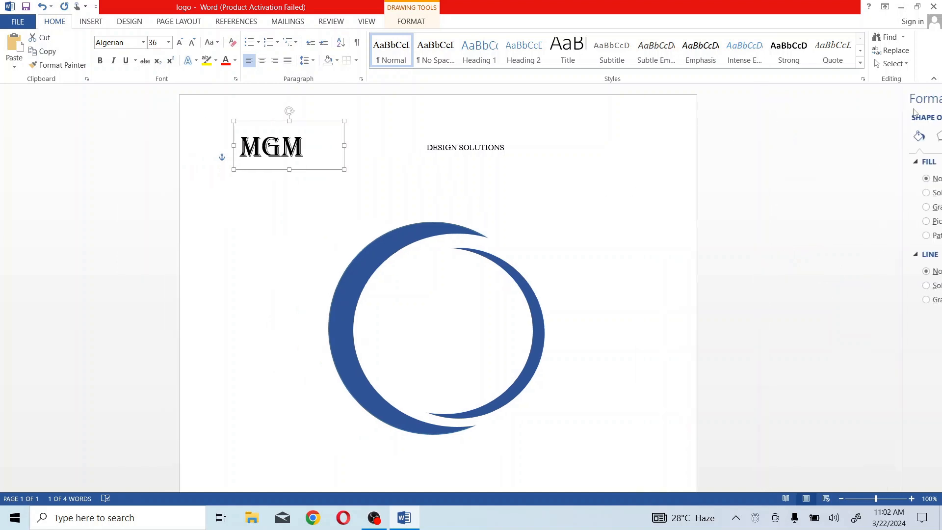
{"action": "left_click", "coordinate": [437, 162]}
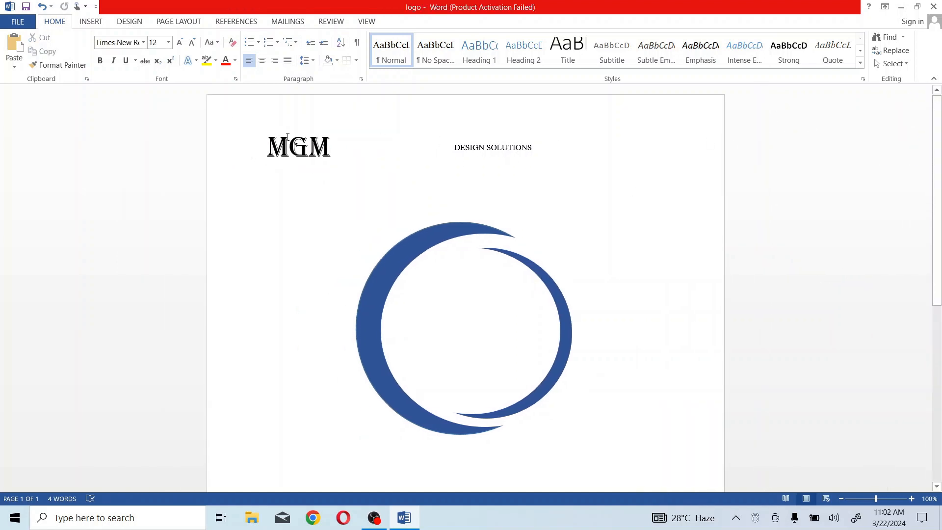
{"action": "left_click_drag", "start_coordinate": [260, 143], "coordinate": [364, 147]}
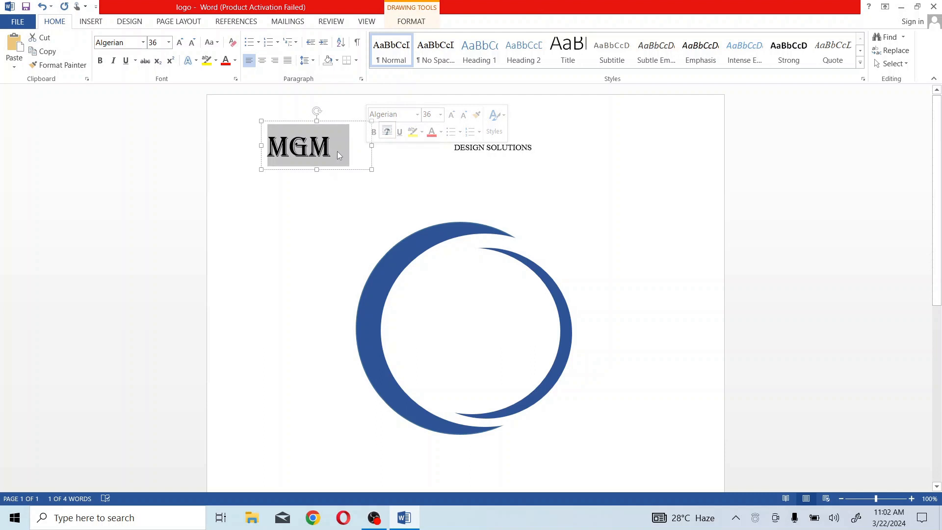
{"action": "right_click", "coordinate": [337, 151]}
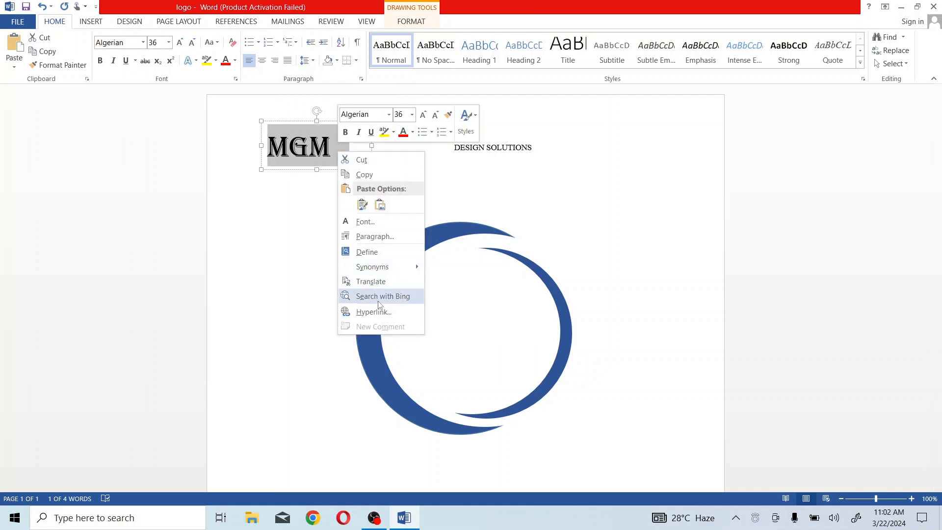
{"action": "key", "text": "Escape"}
{"action": "left_click", "coordinate": [343, 141]}
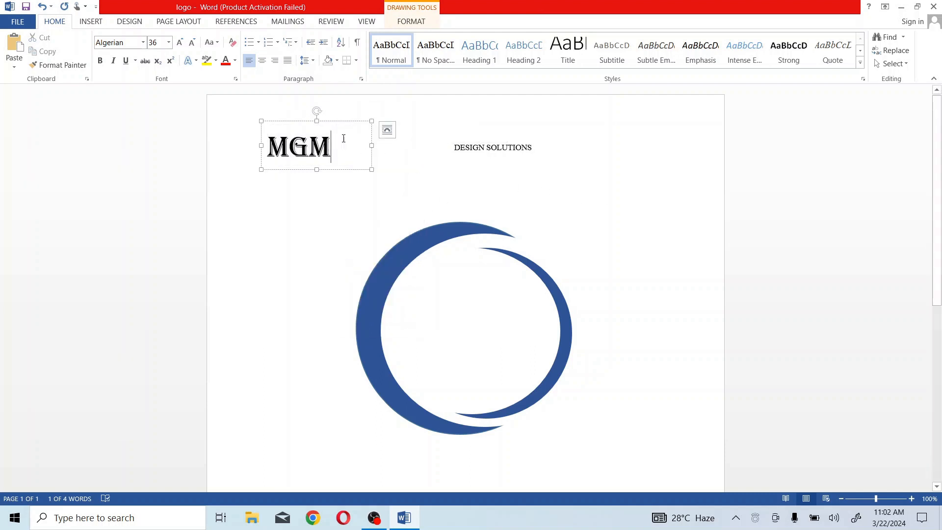
Try an orange text fill on the "MGM" text box and settle on the dark blue that matches the crescents
{"action": "right_click", "coordinate": [294, 120]}
{"action": "left_click", "coordinate": [327, 343]}
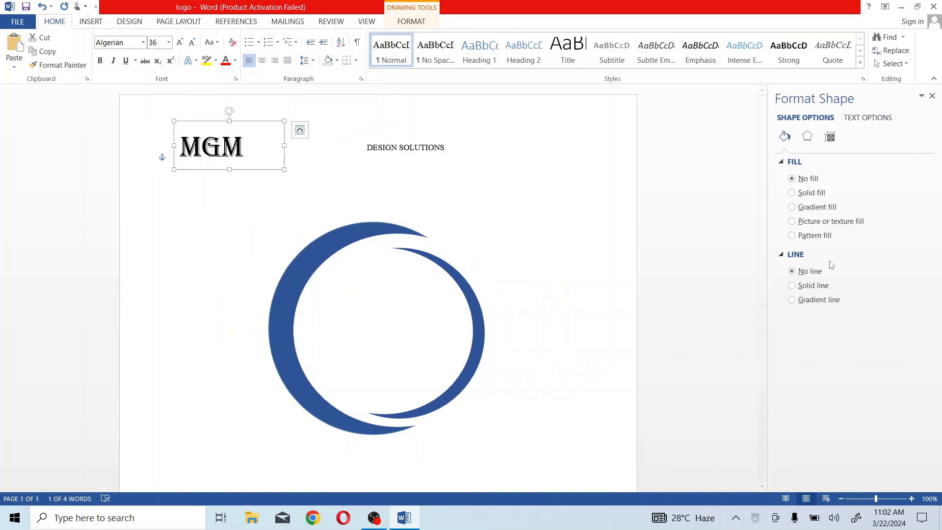
{"action": "left_click", "coordinate": [807, 136]}
{"action": "left_click", "coordinate": [829, 136]}
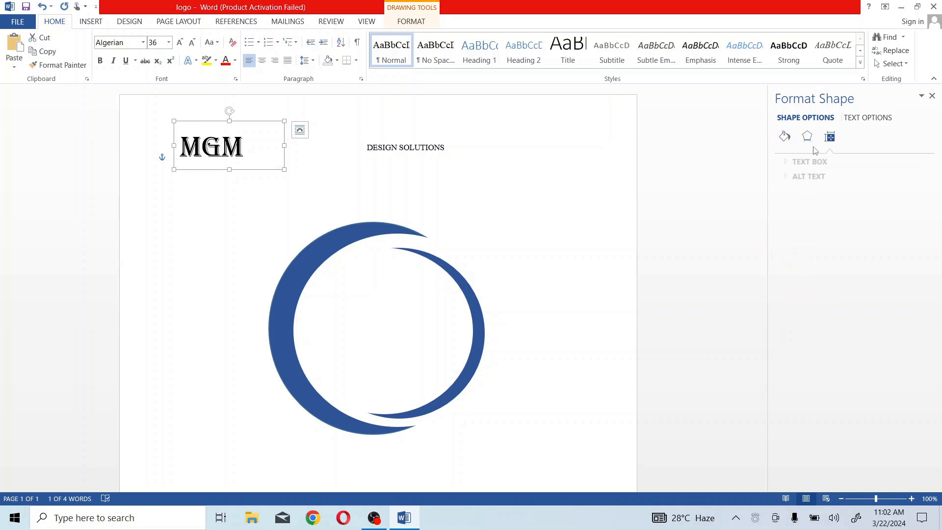
{"action": "left_click", "coordinate": [886, 118]}
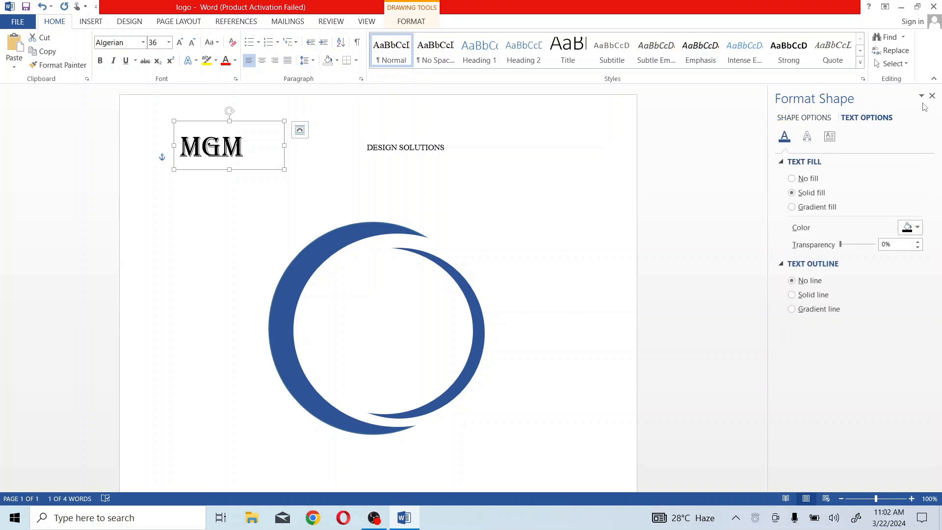
{"action": "left_click", "coordinate": [918, 227]}
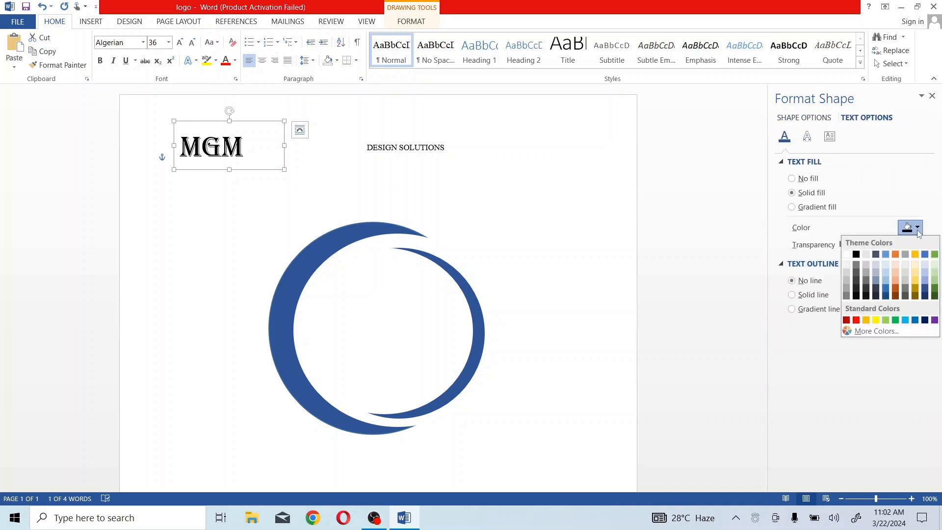
{"action": "left_click", "coordinate": [895, 254]}
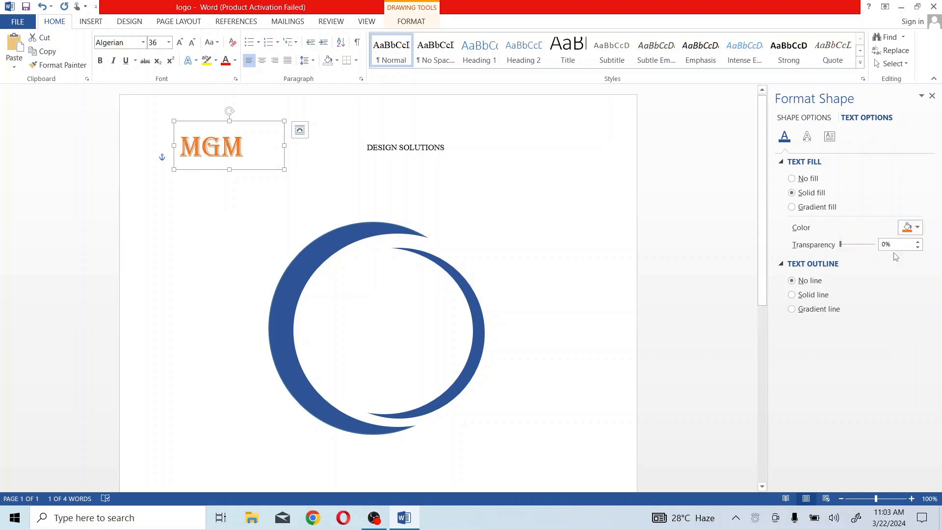
{"action": "left_click", "coordinate": [916, 228]}
{"action": "left_click", "coordinate": [924, 289]}
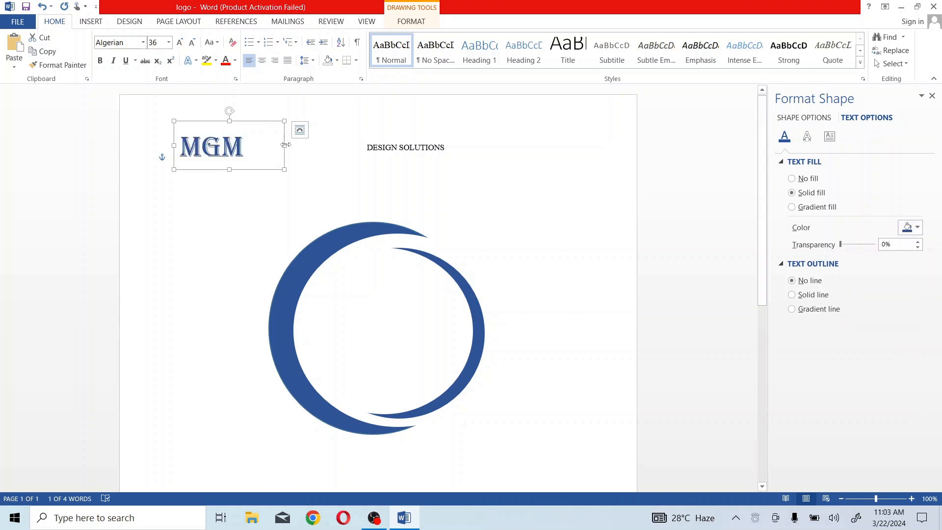
Enlarge the "MGM" text box, mainly in width, and move it inside the crescent ring
{"action": "left_click_drag", "start_coordinate": [286, 145], "coordinate": [382, 145]}
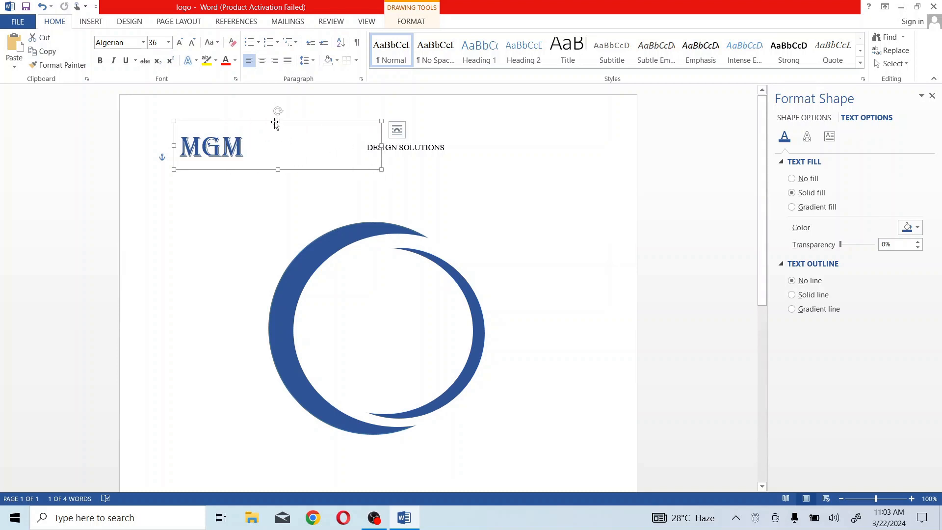
{"action": "left_click_drag", "start_coordinate": [275, 123], "coordinate": [395, 270]}
{"action": "left_click_drag", "start_coordinate": [424, 280], "coordinate": [425, 278]}
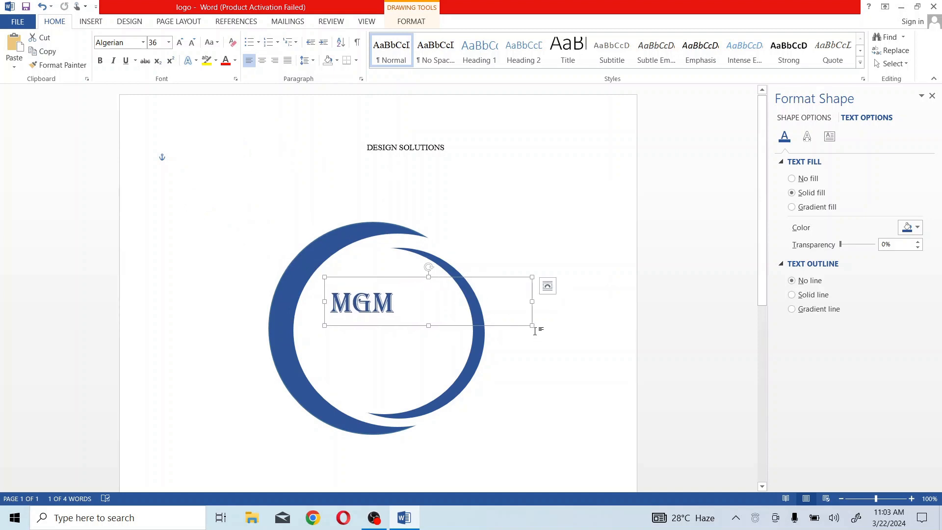
{"action": "left_click_drag", "start_coordinate": [531, 325], "coordinate": [549, 339]}
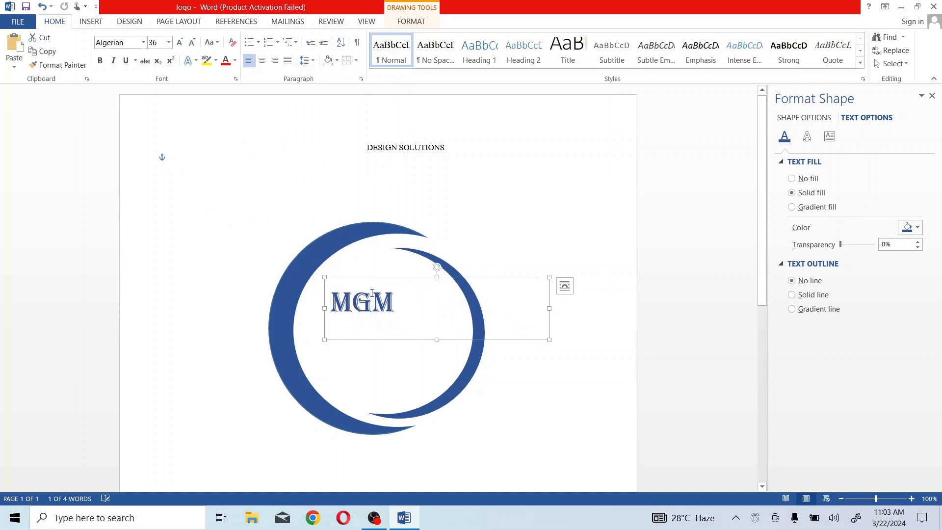
{"action": "left_click", "coordinate": [435, 299]}
{"action": "left_click_drag", "start_coordinate": [436, 277], "coordinate": [456, 281]}
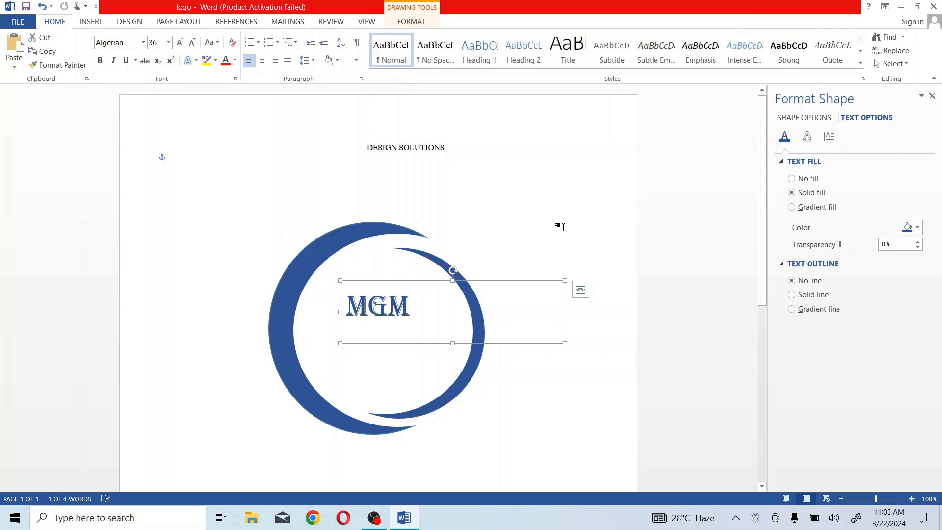
Set the "MGM" text to 72 pt, resize its box around the letters and place it in the ring's upper middle
{"action": "left_click", "coordinate": [169, 42]}
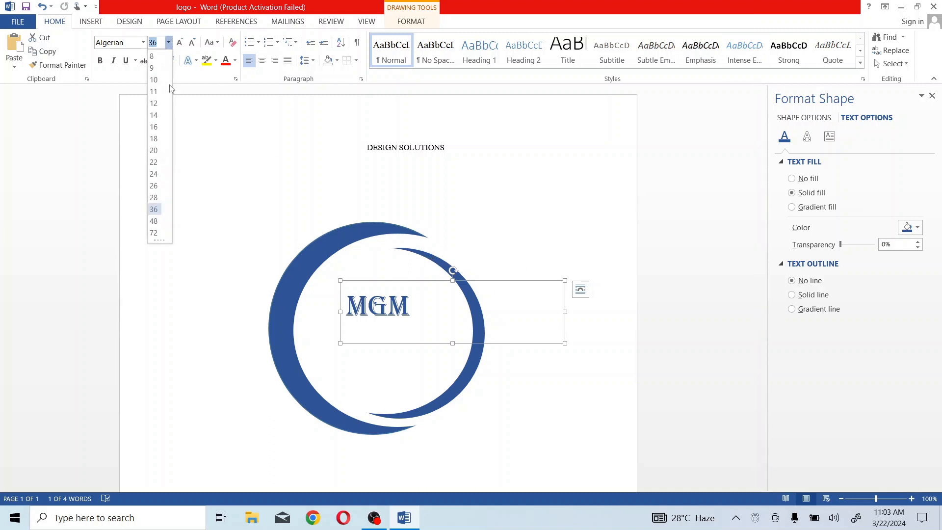
{"action": "left_click", "coordinate": [153, 234]}
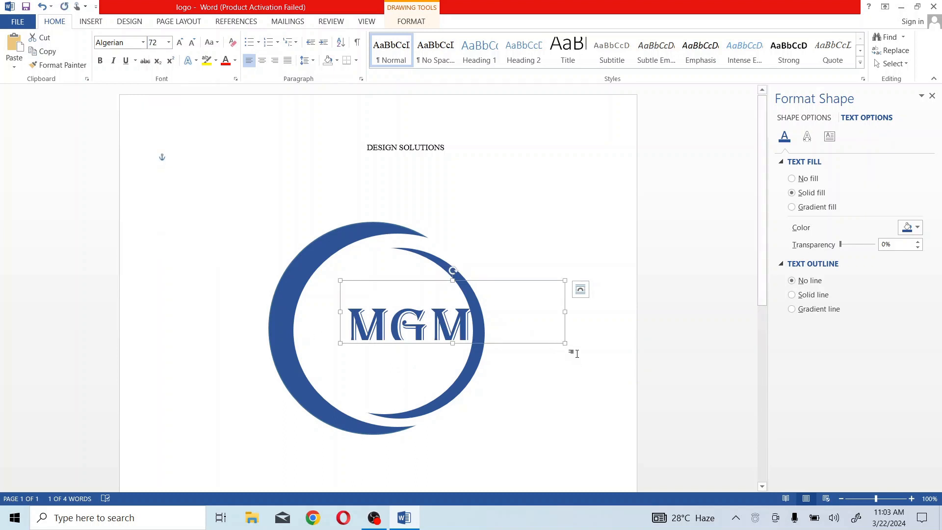
{"action": "left_click_drag", "start_coordinate": [564, 344], "coordinate": [558, 357]}
{"action": "left_click", "coordinate": [448, 281]}
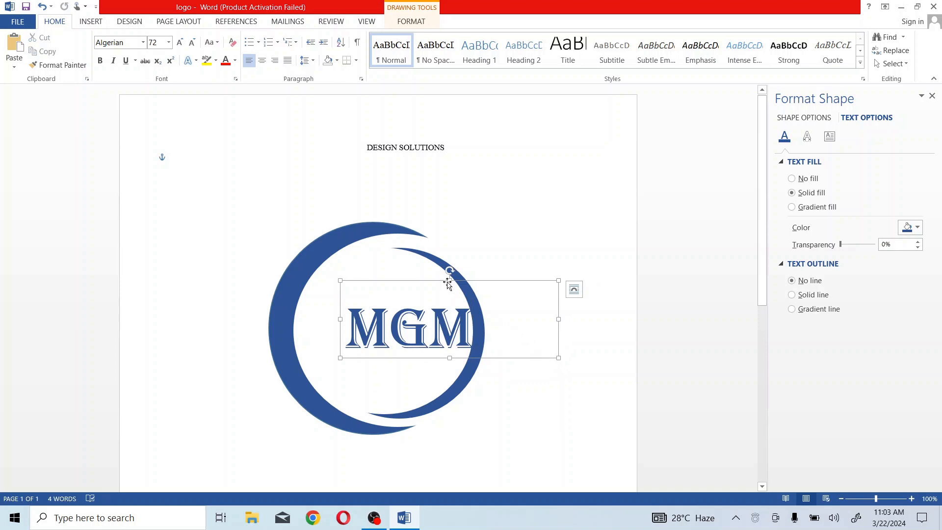
{"action": "left_click_drag", "start_coordinate": [445, 280], "coordinate": [420, 260]}
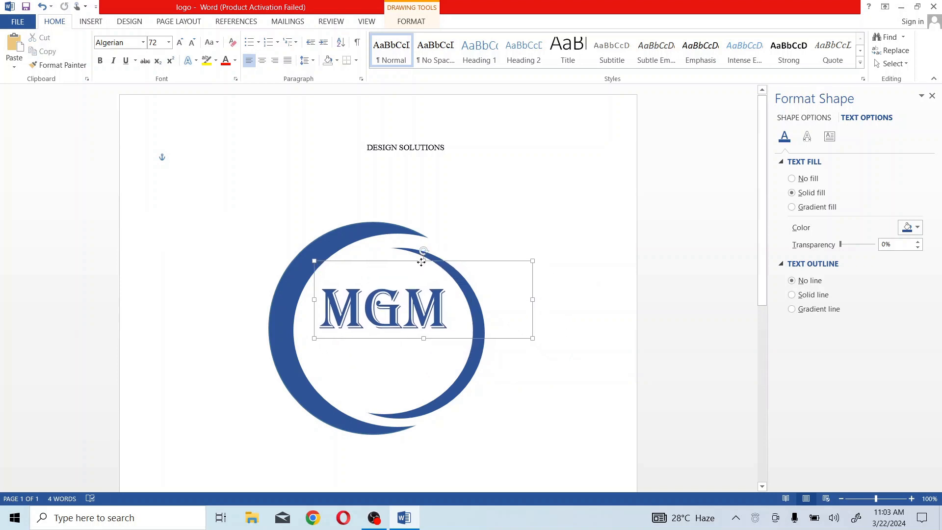
{"action": "mouse_move", "coordinate": [423, 337]}
{"action": "left_mouse_down"}
{"action": "mouse_move", "coordinate": [428, 318]}
{"action": "mouse_move", "coordinate": [422, 332]}
{"action": "left_mouse_up"}
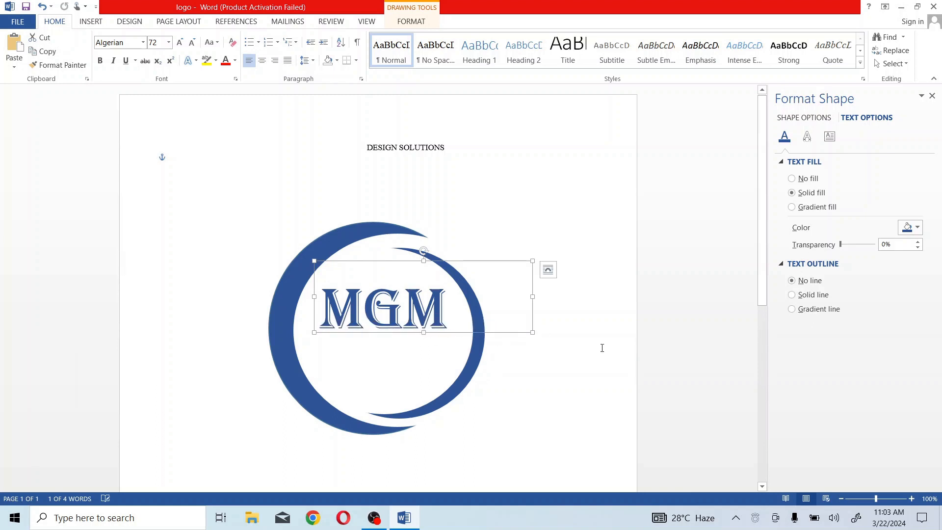
{"action": "left_click", "coordinate": [597, 348]}
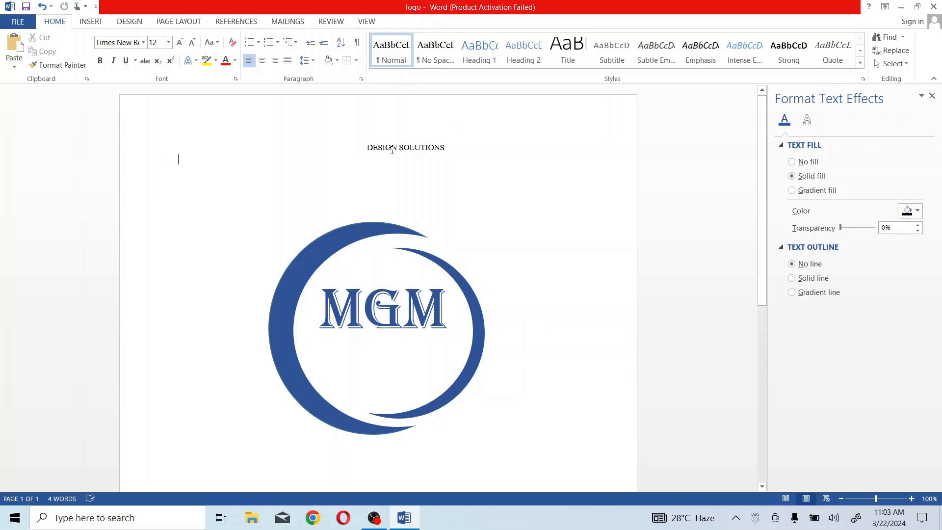
Change the "DESIGN SOLUTIONS" text to the Broadway font at 16 pt
{"action": "left_click", "coordinate": [368, 149]}
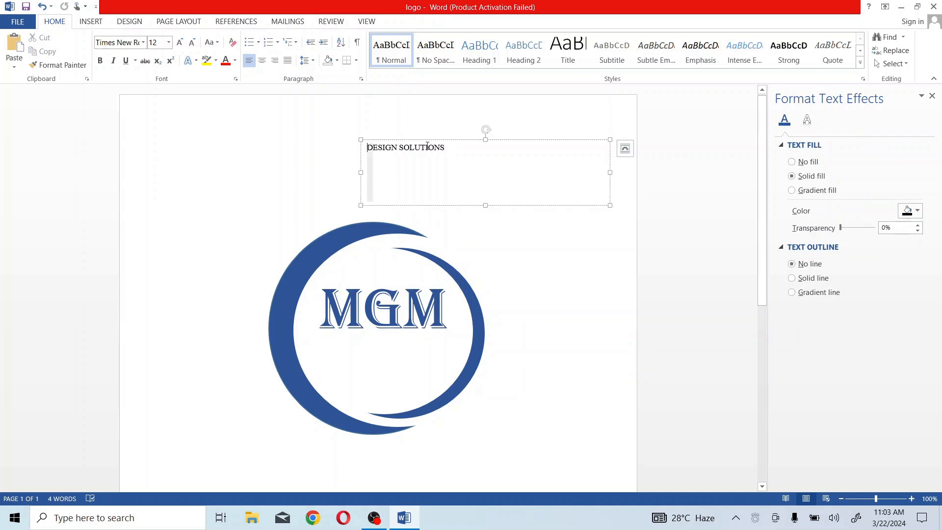
{"action": "key", "text": "ctrl+a"}
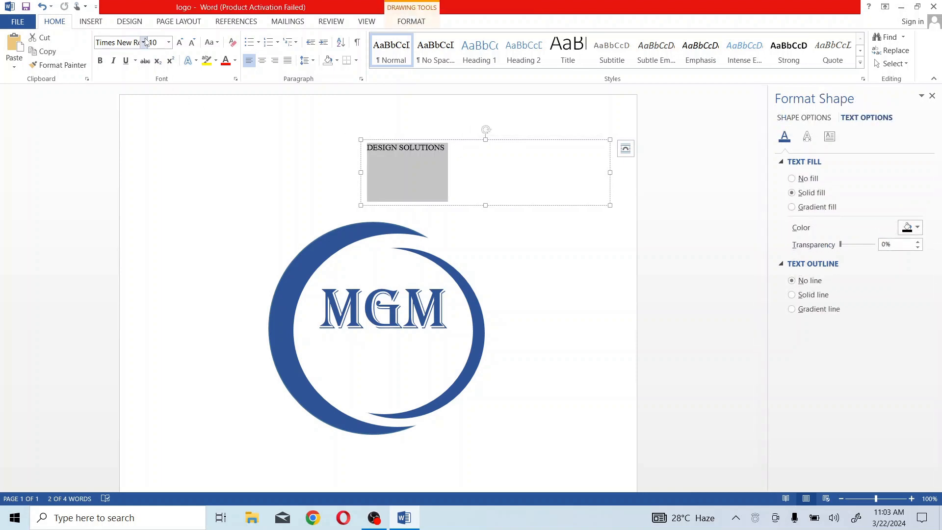
{"action": "left_click", "coordinate": [143, 43]}
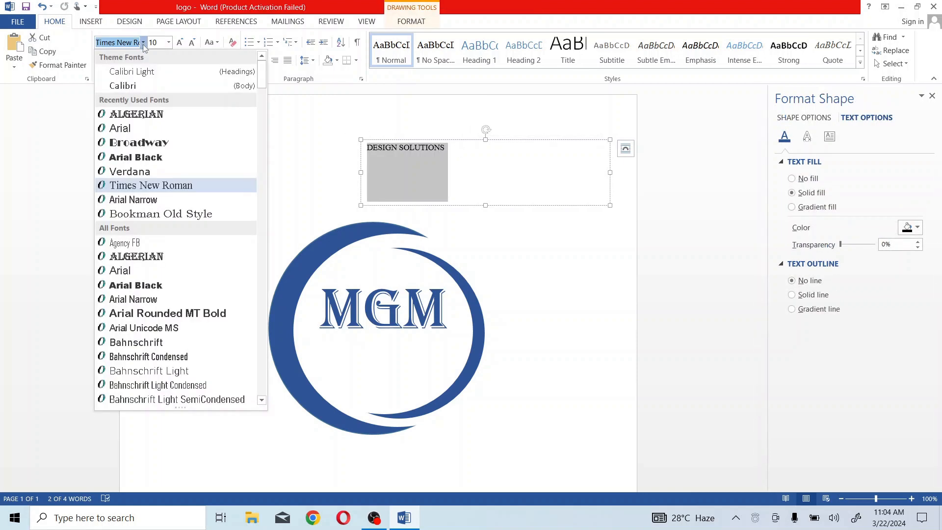
{"action": "left_click", "coordinate": [162, 147]}
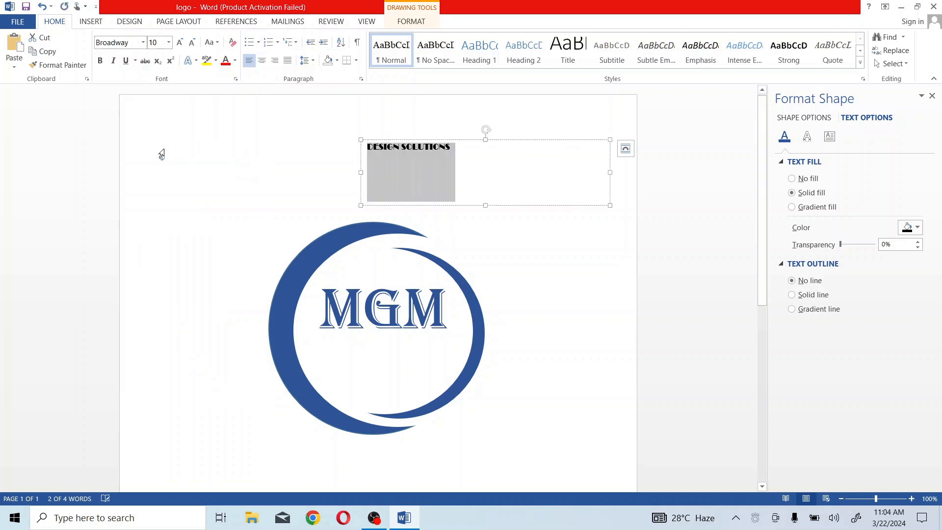
{"action": "left_click", "coordinate": [179, 43]}
{"action": "left_click", "coordinate": [169, 42]}
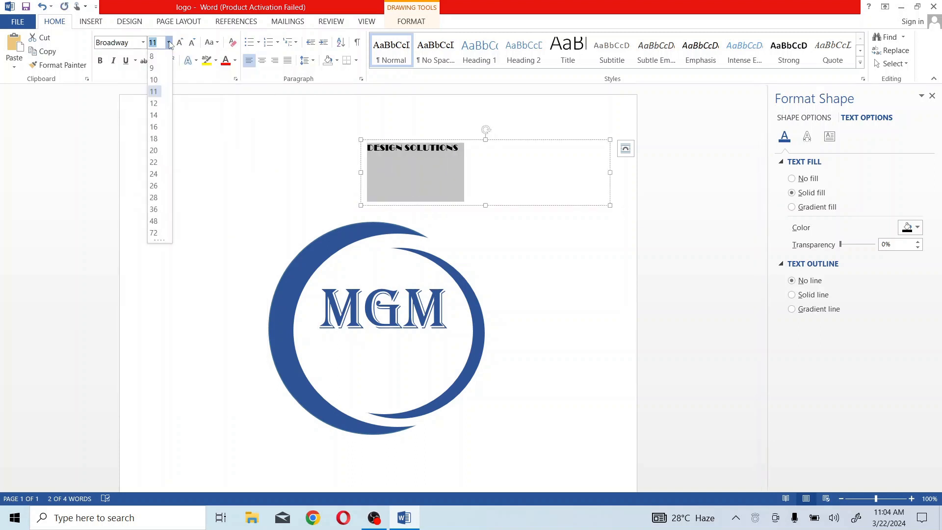
{"action": "left_click", "coordinate": [154, 127]}
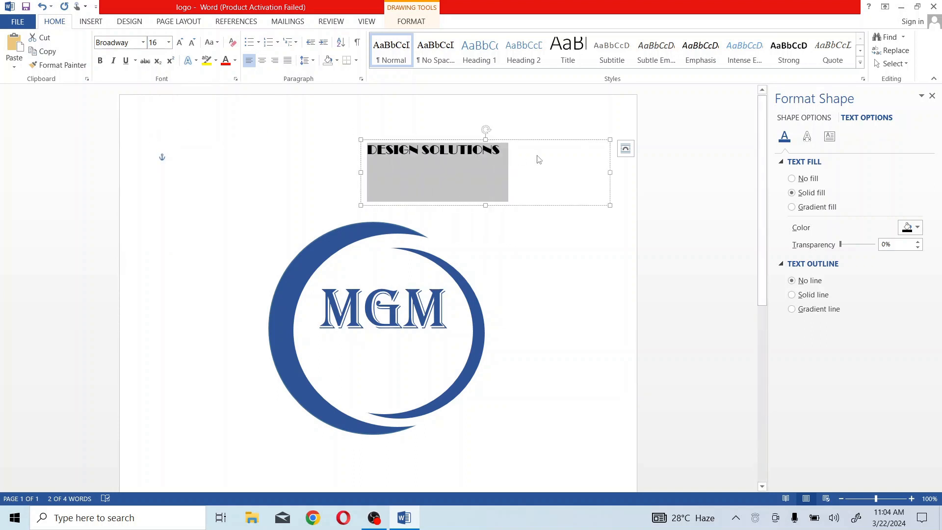
Give the "DESIGN SOLUTIONS" text a solid orange text fill
{"action": "left_click", "coordinate": [916, 227]}
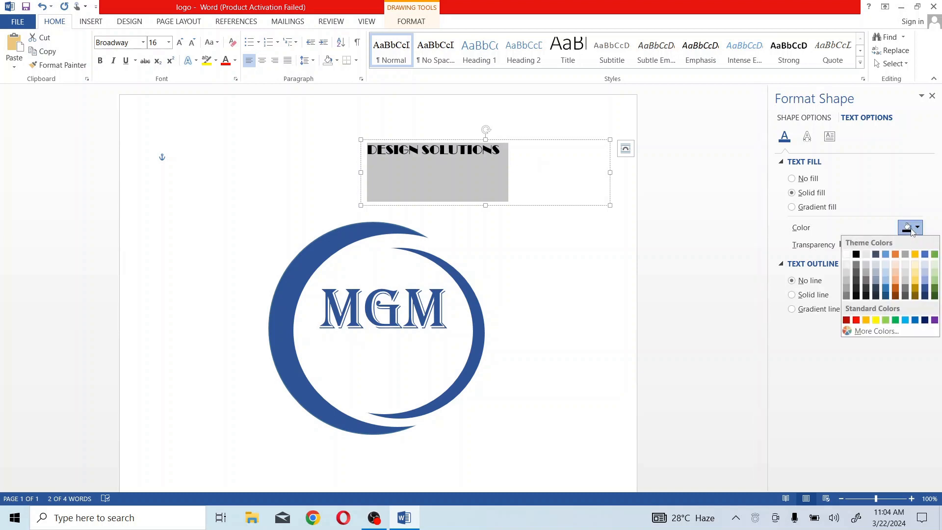
{"action": "left_click", "coordinate": [895, 256]}
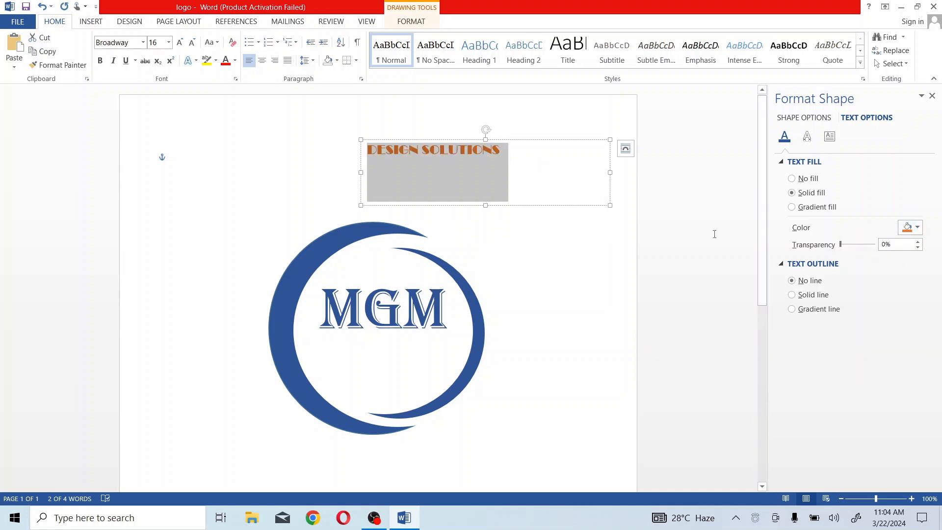
{"action": "left_click", "coordinate": [565, 237]}
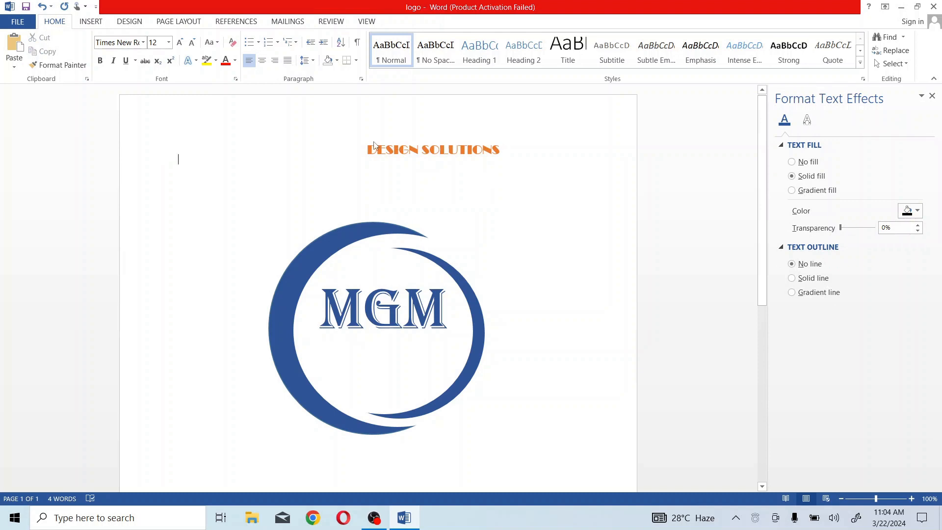
Bring the "DESIGN SOLUTIONS" text box to the front, place it directly below "MGM" inside the ring, and close the shape formatting options
{"action": "left_click", "coordinate": [390, 154]}
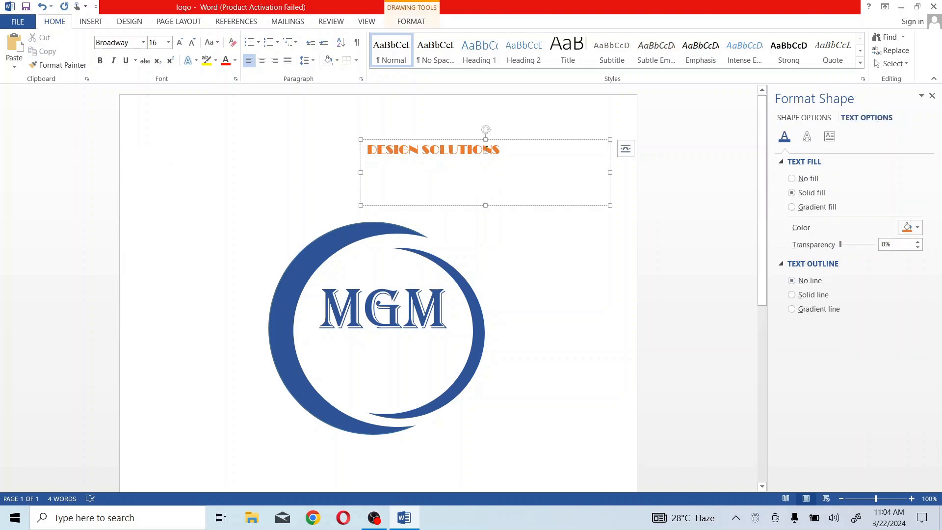
{"action": "left_click_drag", "start_coordinate": [483, 140], "coordinate": [505, 273]}
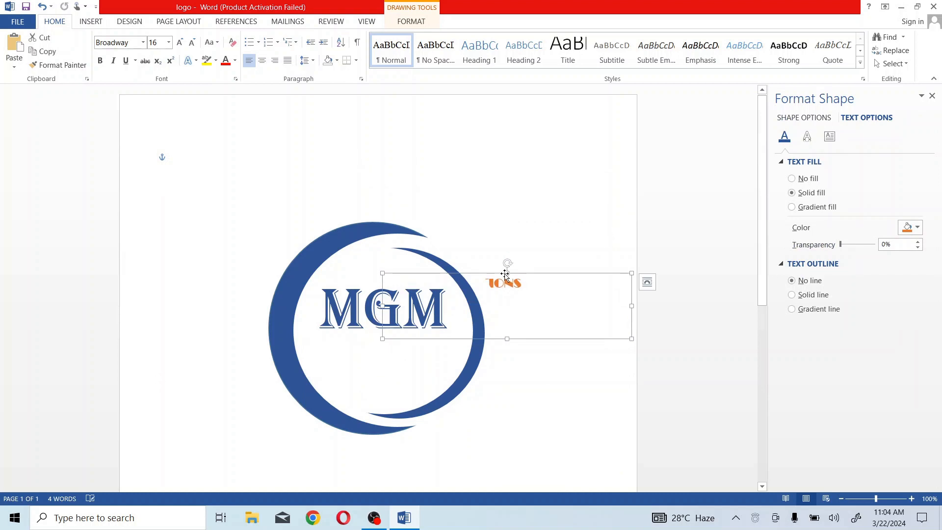
{"action": "right_click", "coordinate": [505, 274]}
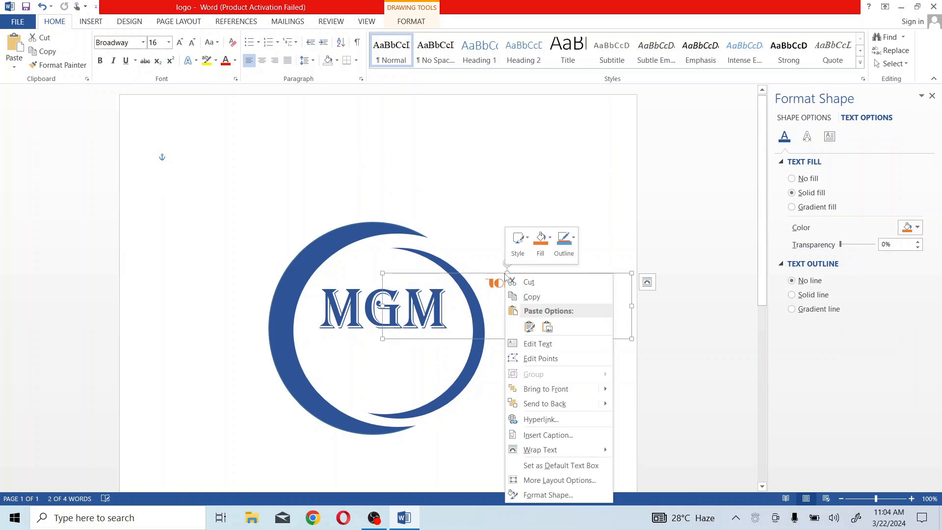
{"action": "left_click", "coordinate": [545, 389]}
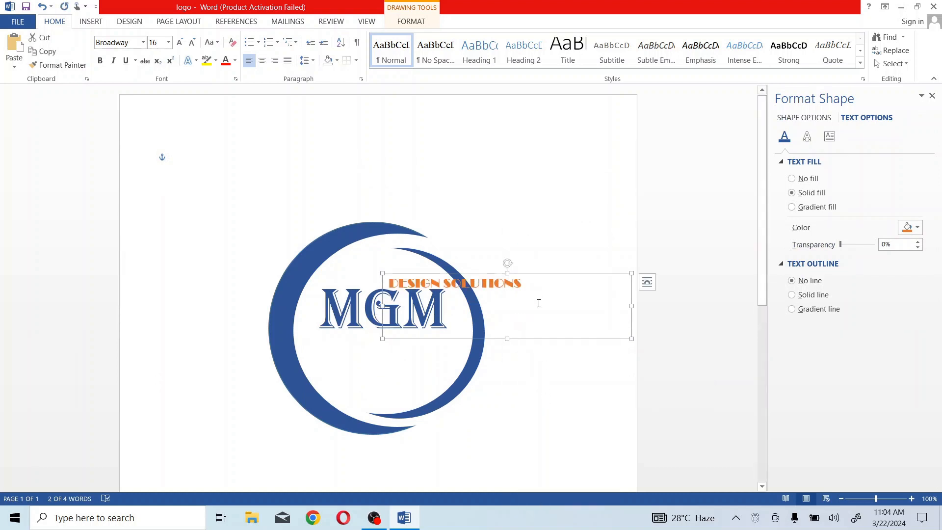
{"action": "left_click_drag", "start_coordinate": [517, 273], "coordinate": [447, 335]}
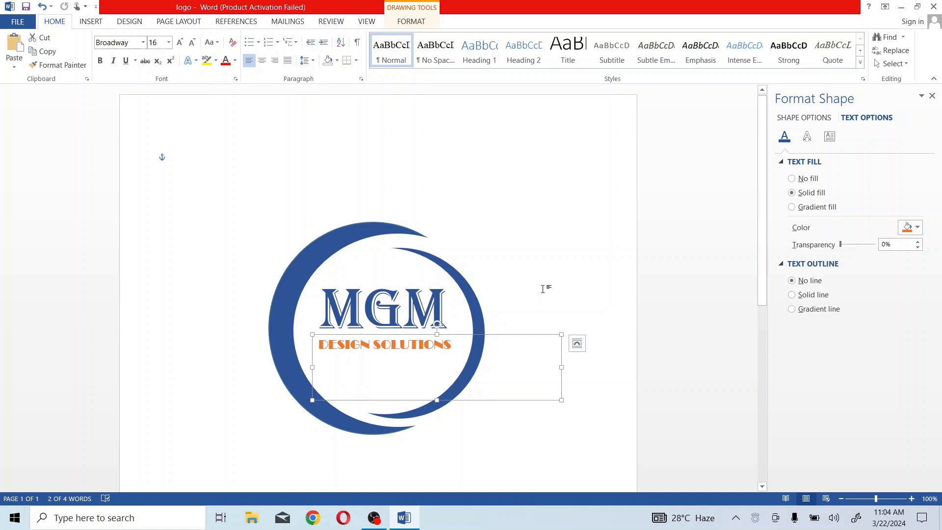
{"action": "left_click", "coordinate": [931, 96]}
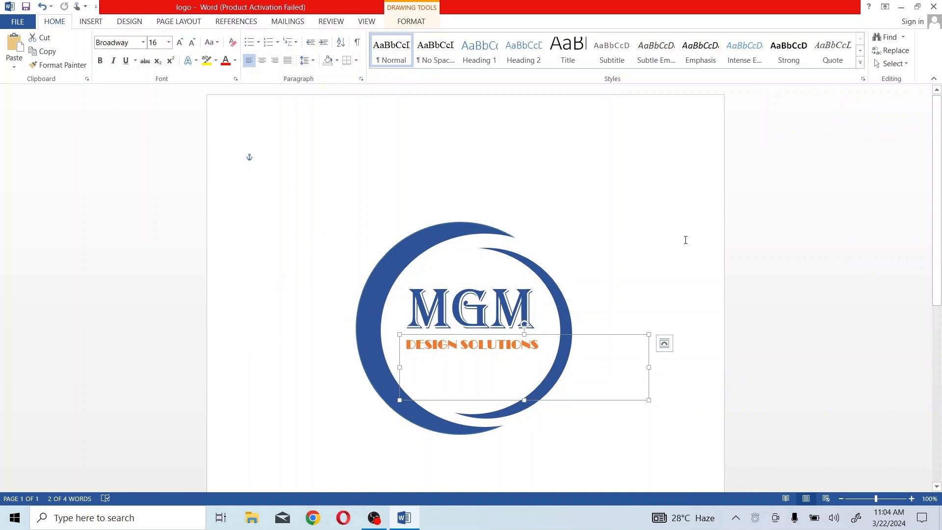
{"action": "left_click", "coordinate": [653, 248]}
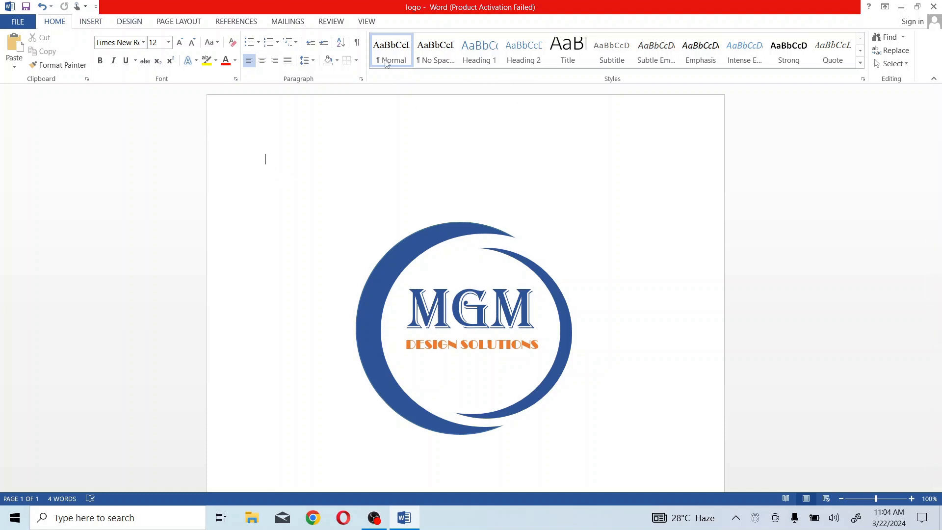
Draw a wide text box above the ring near the top of the page and enter "COMPANY" in it
{"action": "left_click", "coordinate": [84, 23]}
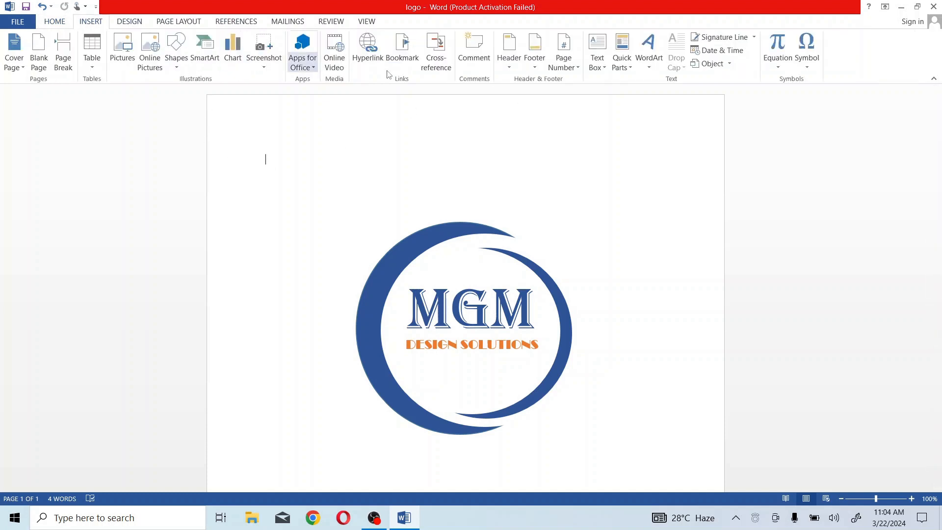
{"action": "left_click", "coordinate": [596, 53]}
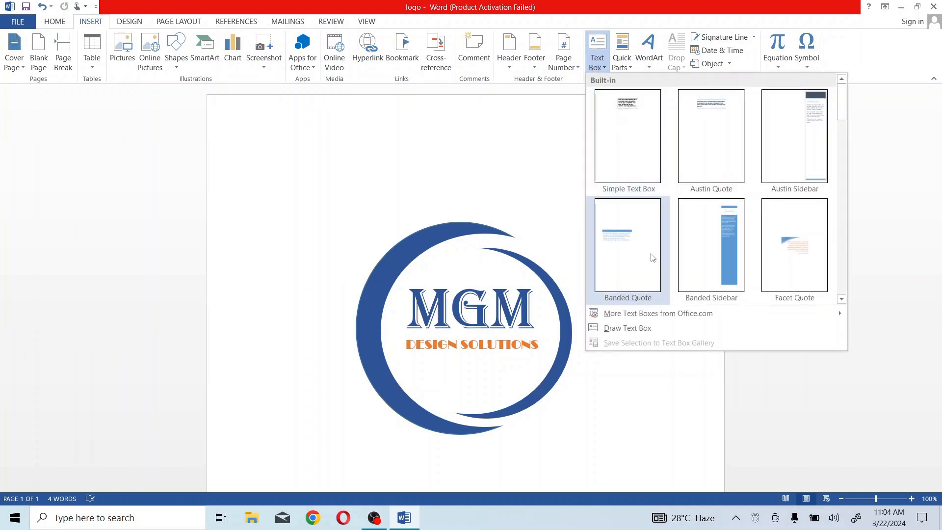
{"action": "left_click", "coordinate": [628, 326]}
{"action": "mouse_move", "coordinate": [318, 144]}
{"action": "left_mouse_down"}
{"action": "mouse_move", "coordinate": [536, 149]}
{"action": "mouse_move", "coordinate": [562, 176]}
{"action": "left_mouse_up"}
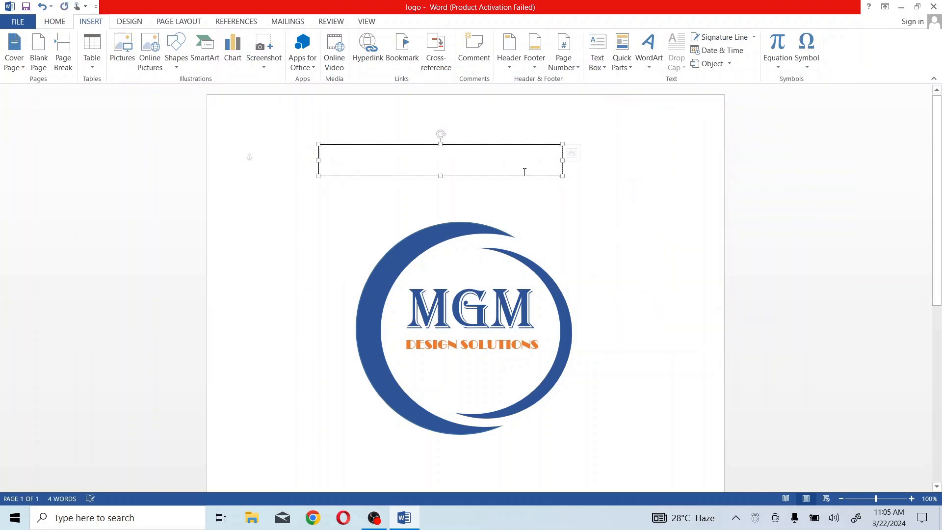
{"action": "left_click", "coordinate": [55, 21]}
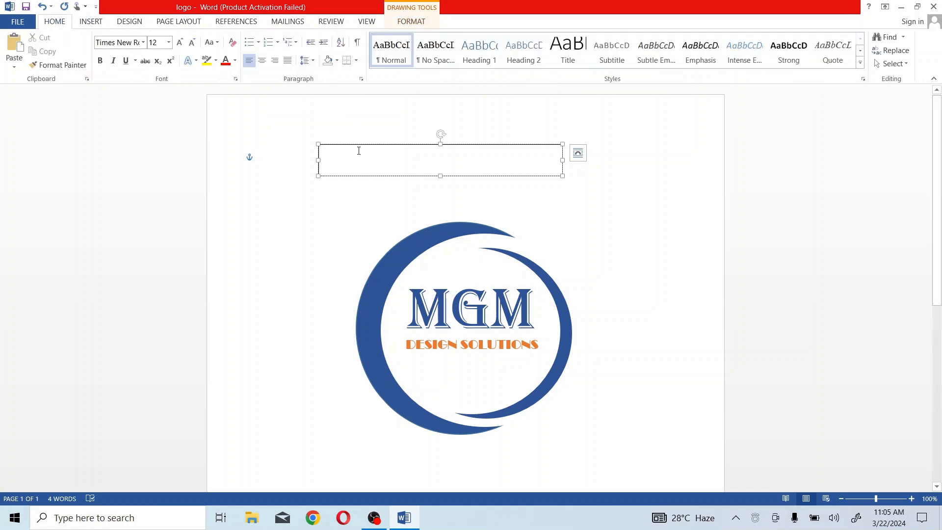
{"action": "type", "text": "C"}
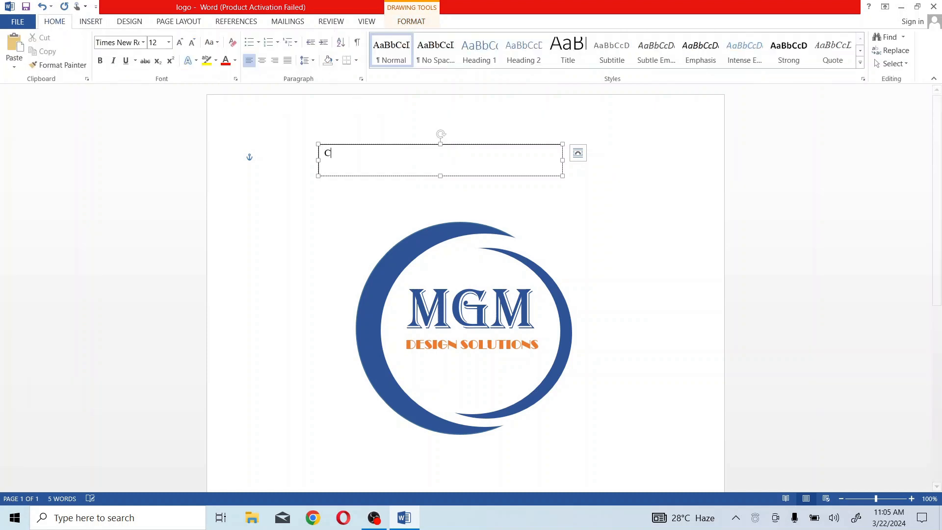
{"action": "type", "text": "OMPANY"}
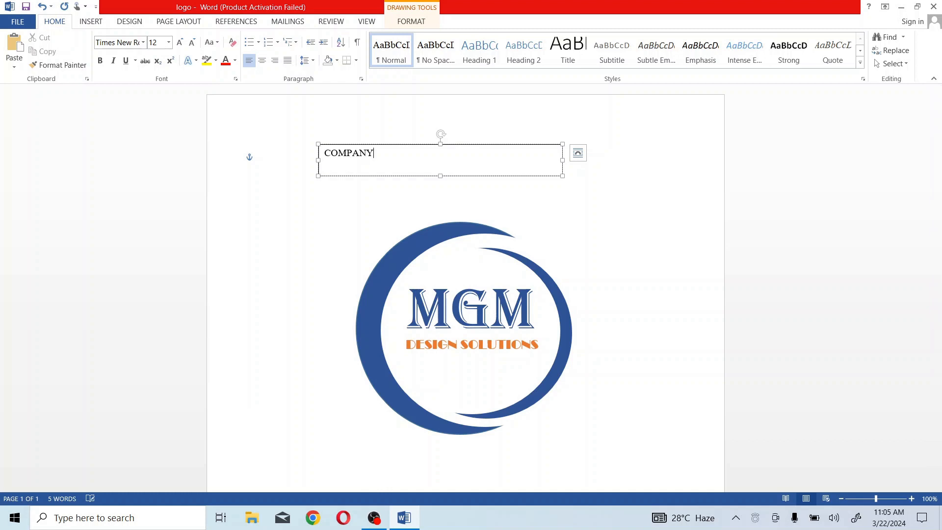
Change the "COMPANY" text to the Broadway font at 16 pt
{"action": "left_click_drag", "start_coordinate": [325, 150], "coordinate": [391, 149]}
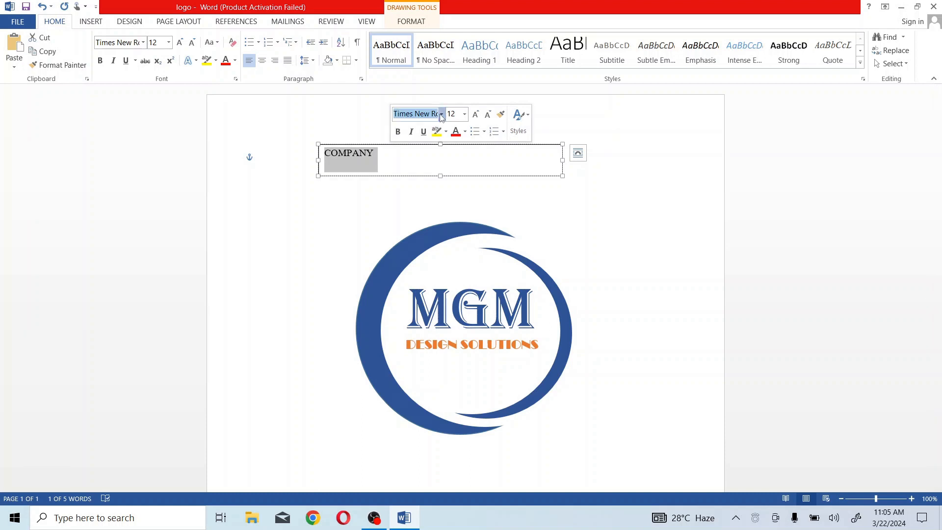
{"action": "left_click", "coordinate": [440, 114]}
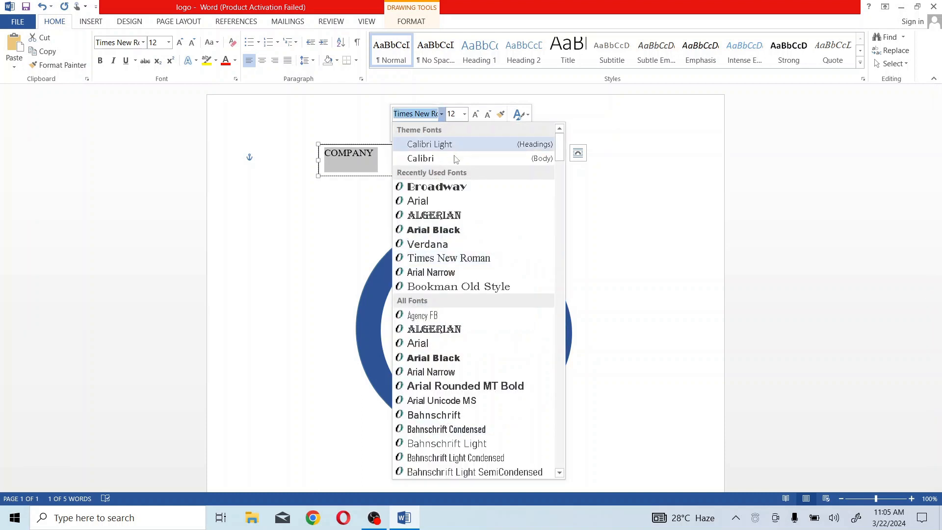
{"action": "left_click", "coordinate": [457, 197]}
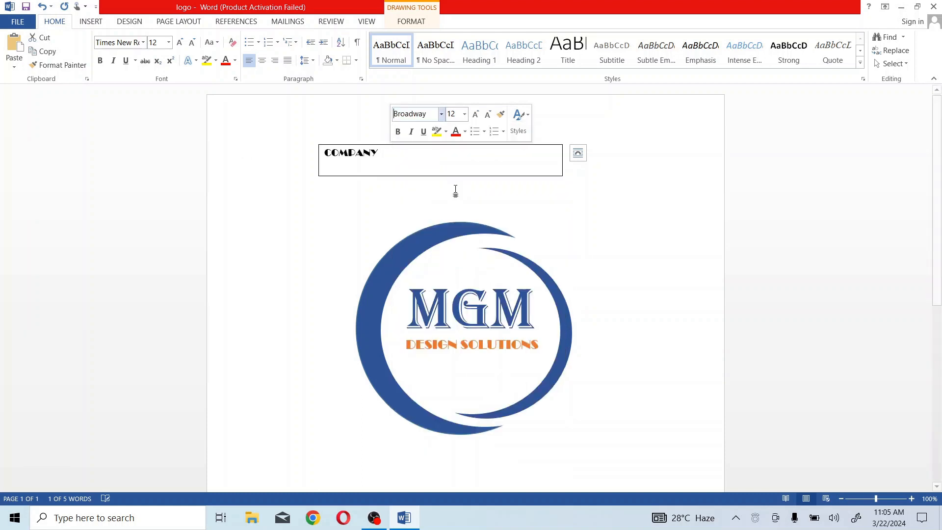
{"action": "left_click", "coordinate": [464, 113]}
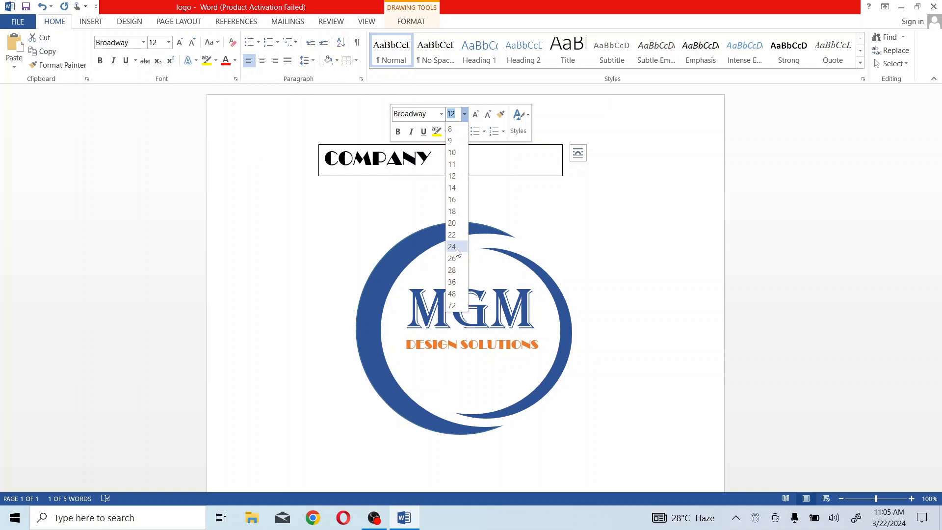
{"action": "left_click", "coordinate": [453, 204]}
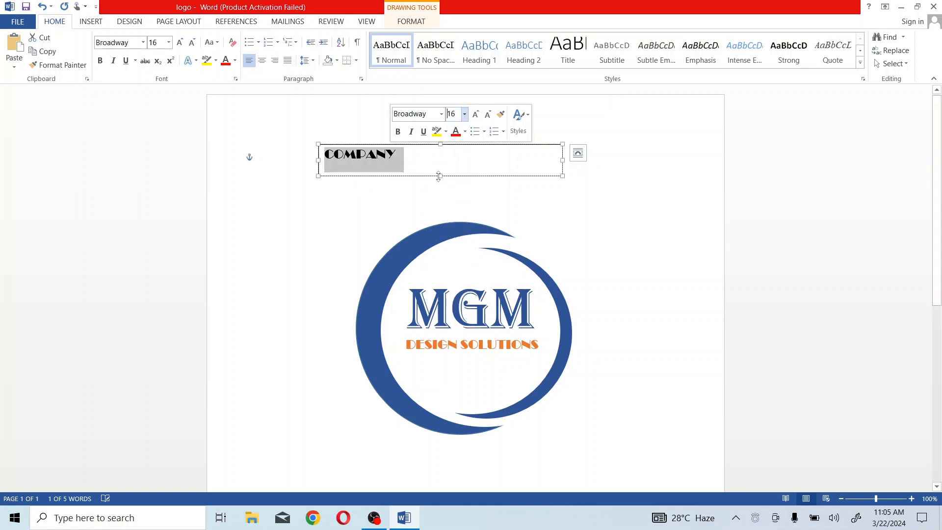
Remove the fill and outline from the "COMPANY" text box
{"action": "left_click", "coordinate": [559, 178]}
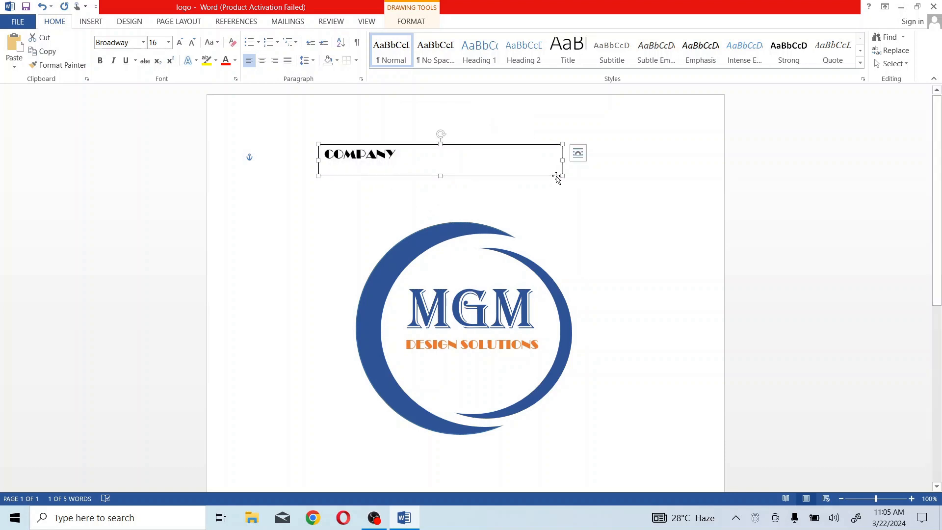
{"action": "right_click", "coordinate": [556, 176]}
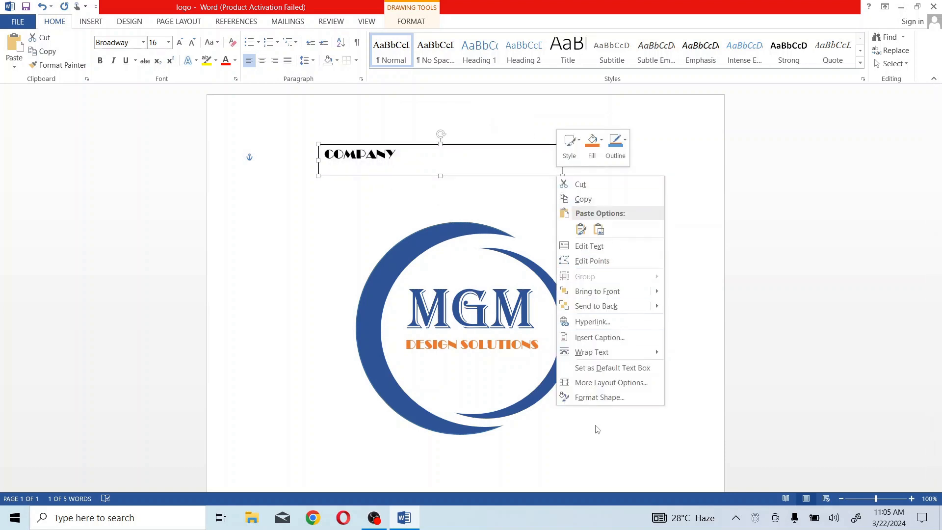
{"action": "left_click", "coordinate": [595, 398]}
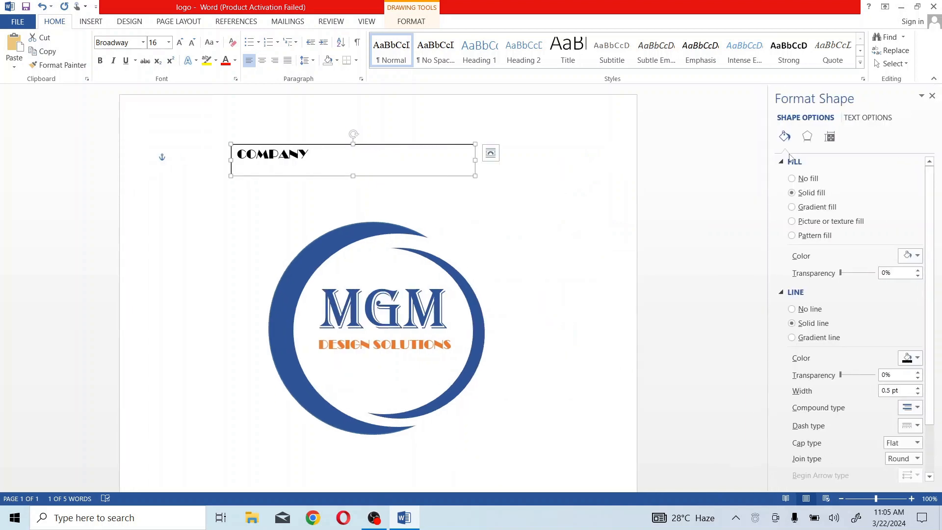
{"action": "left_click", "coordinate": [791, 179]}
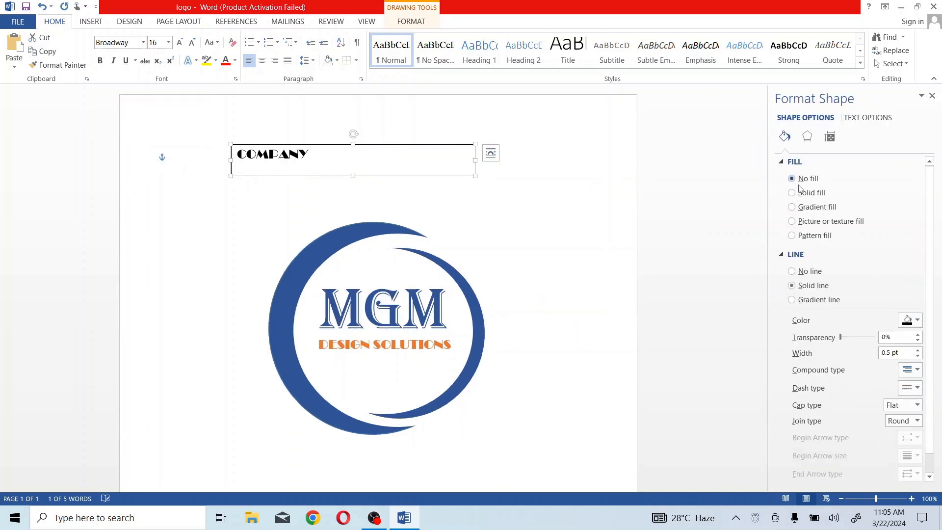
{"action": "left_click", "coordinate": [791, 271]}
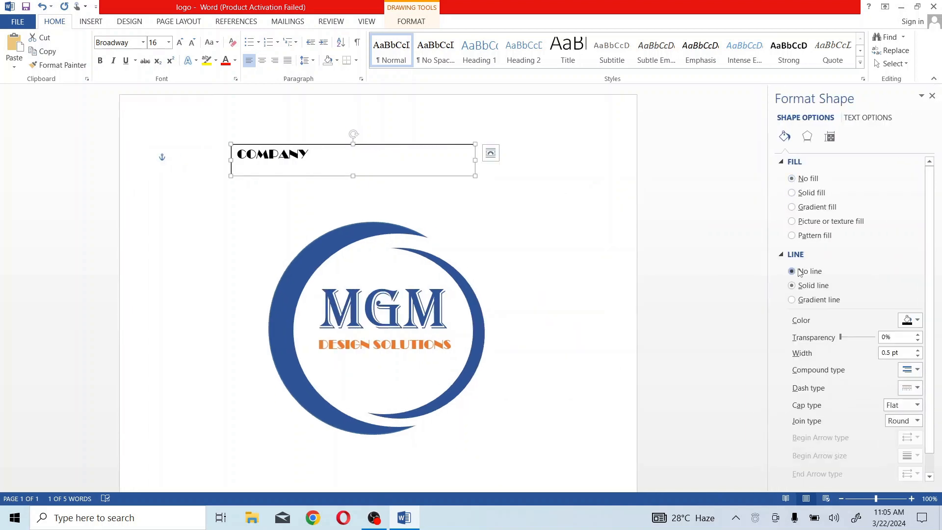
Give the "COMPANY" text a dark blue text fill matching the crescents
{"action": "left_click", "coordinate": [865, 118]}
{"action": "left_click", "coordinate": [917, 229]}
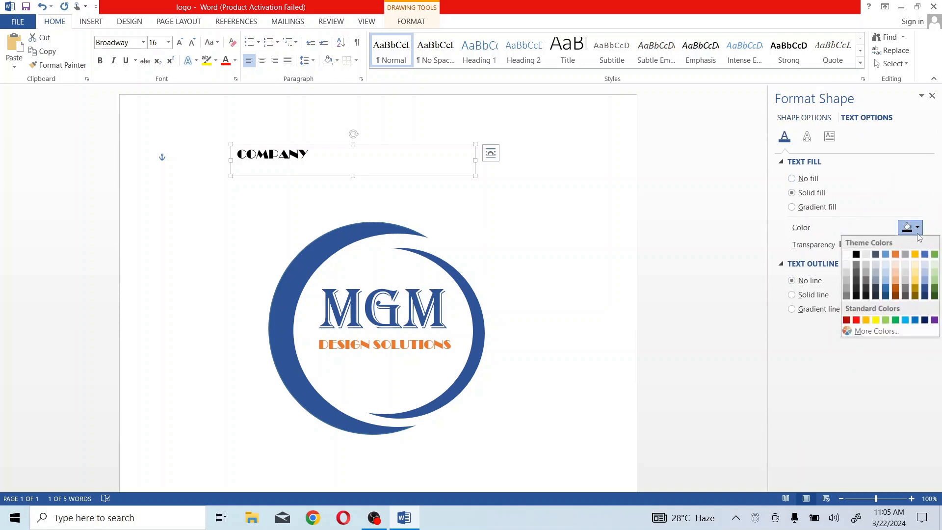
{"action": "left_click", "coordinate": [925, 292]}
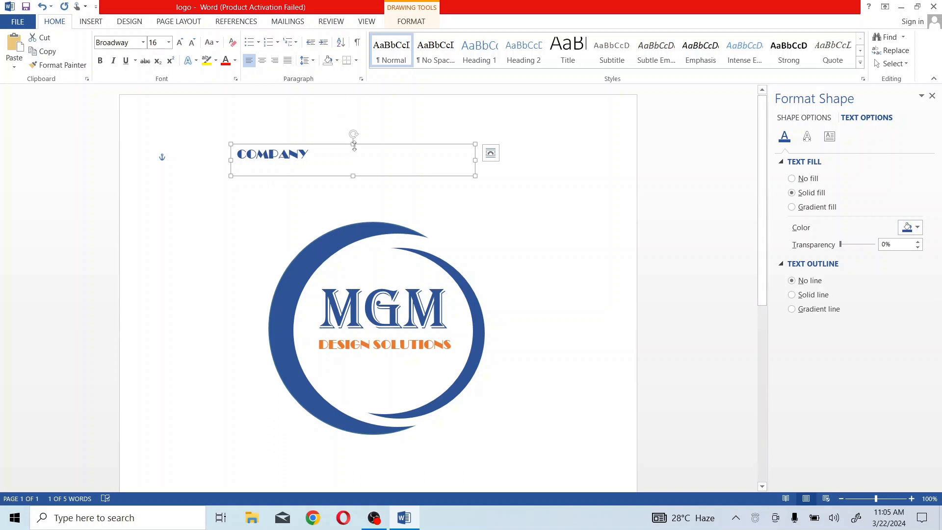
Place the "COMPANY" text directly below "SOLUTIONS" inside the ring, deselect it and close the shape formatting options
{"action": "left_click_drag", "start_coordinate": [349, 144], "coordinate": [485, 345]}
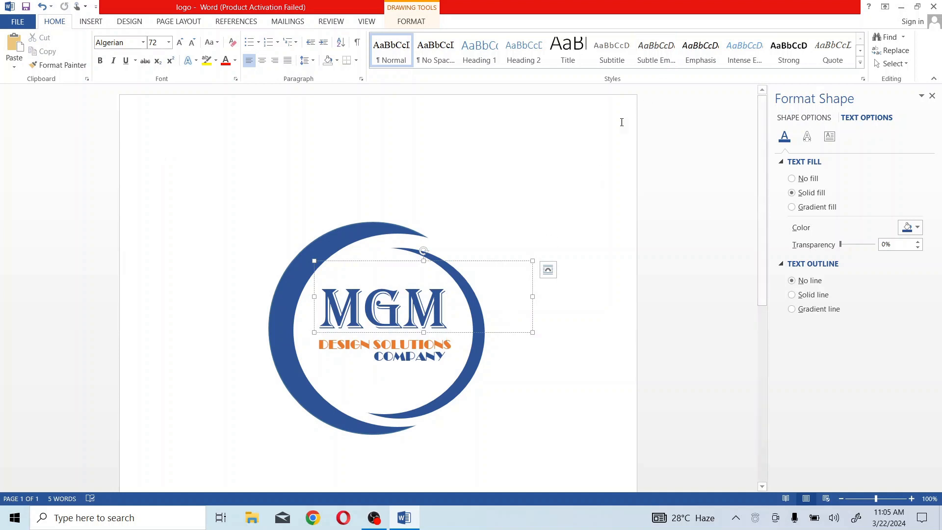
{"action": "left_click", "coordinate": [582, 168]}
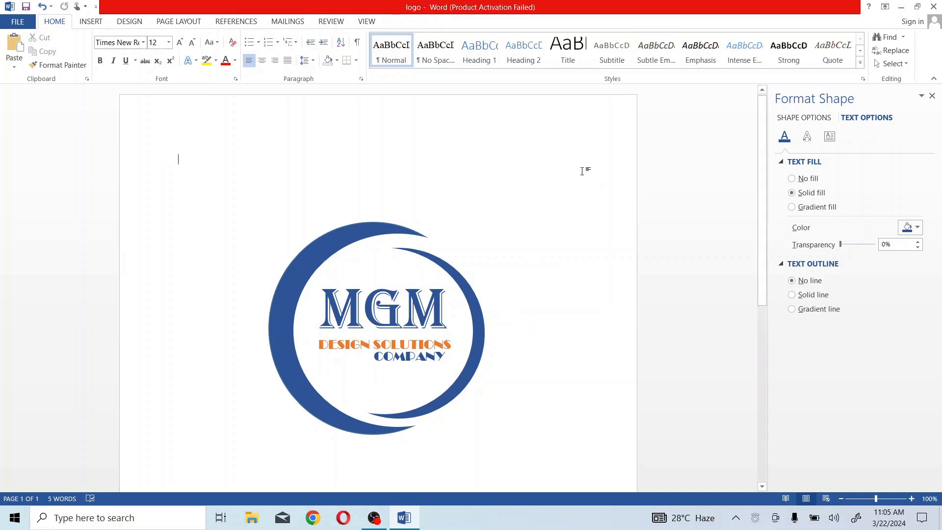
{"action": "left_click", "coordinate": [932, 97]}
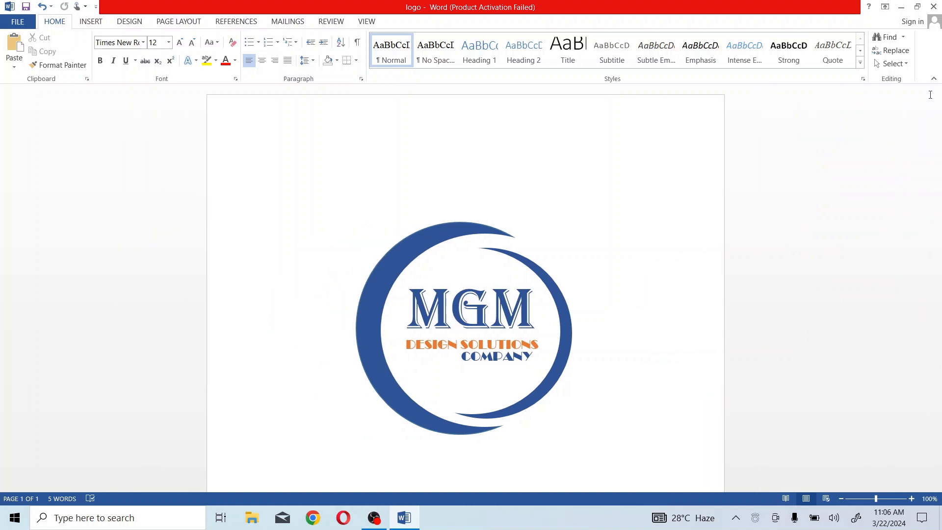